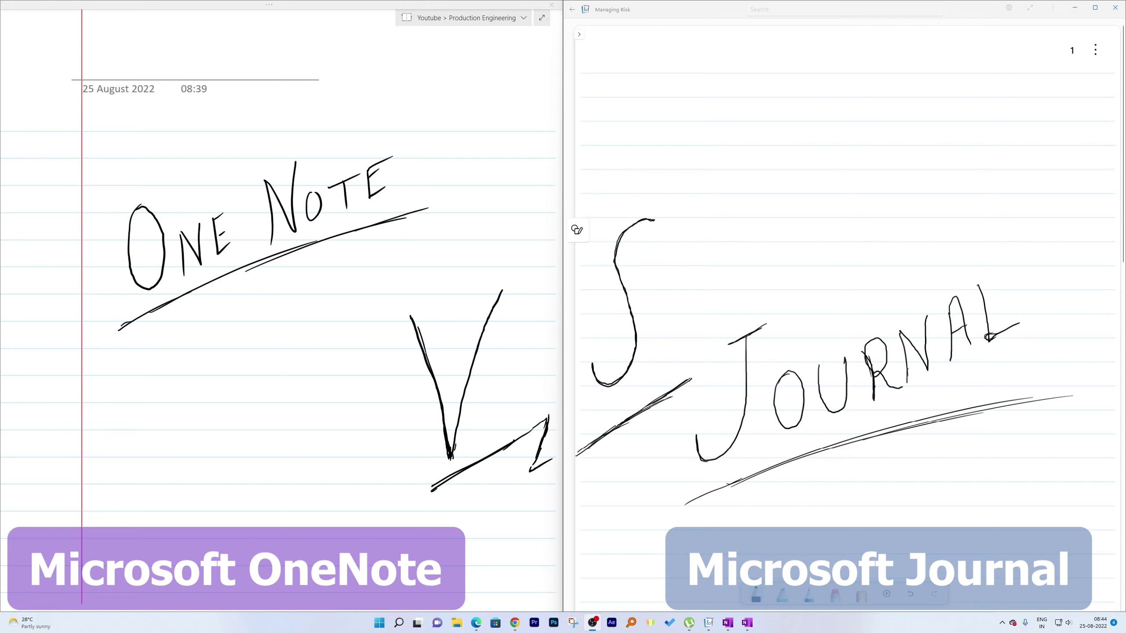
Maximise OneNote, glance at its notebook panel, then snap it back to the left half
key("super+Up")
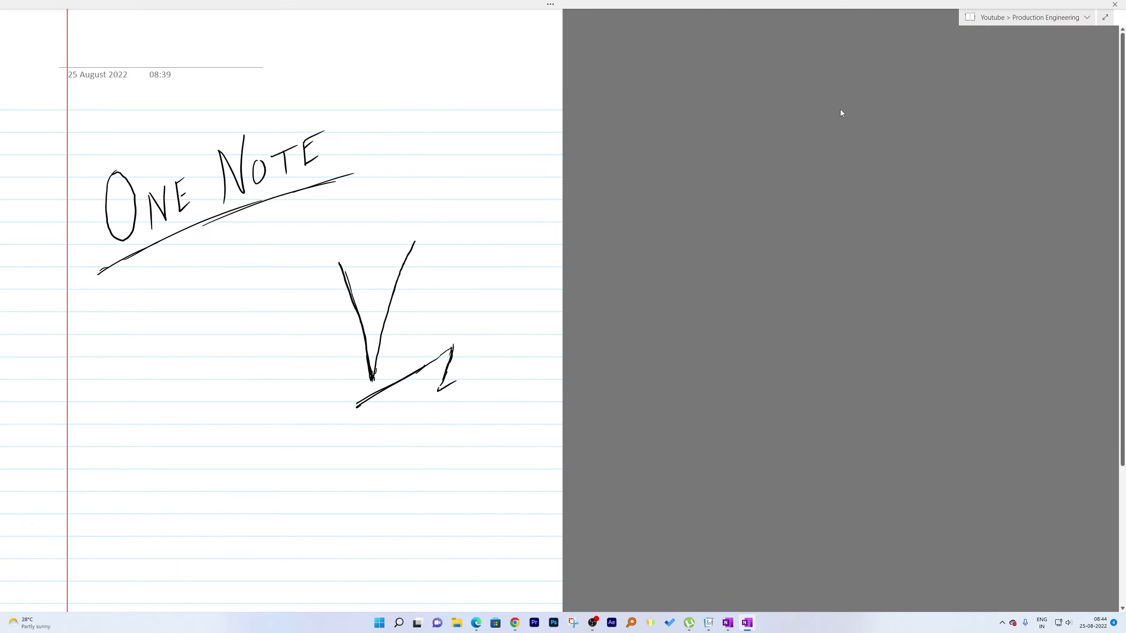
left_click(1087, 17)
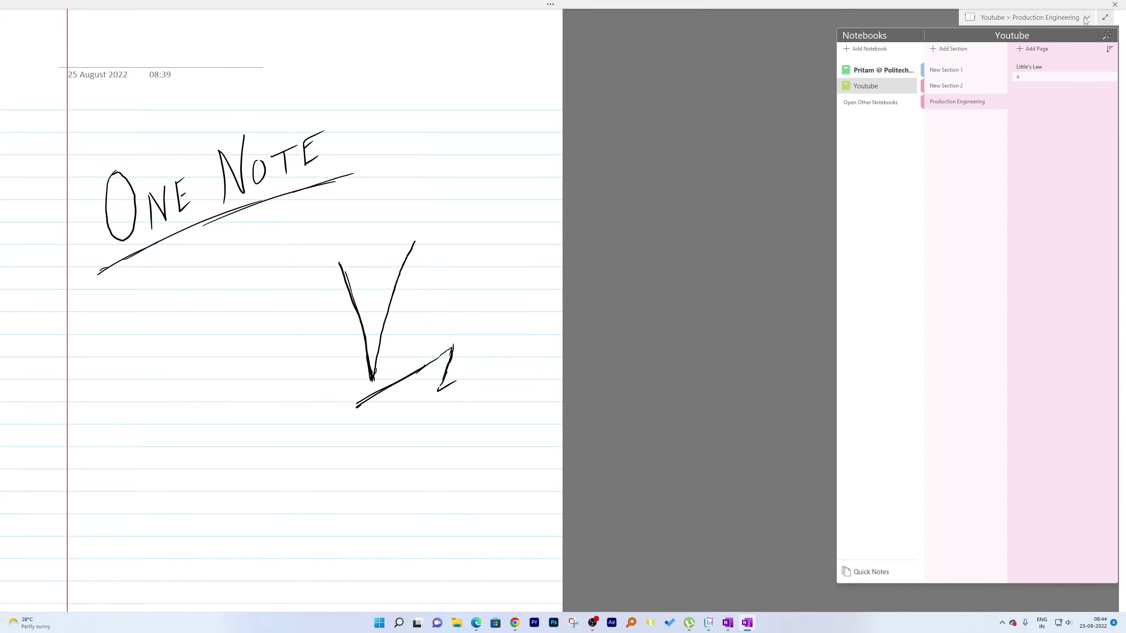
left_click(780, 147)
left_click_drag(771, 4, 1, 275)
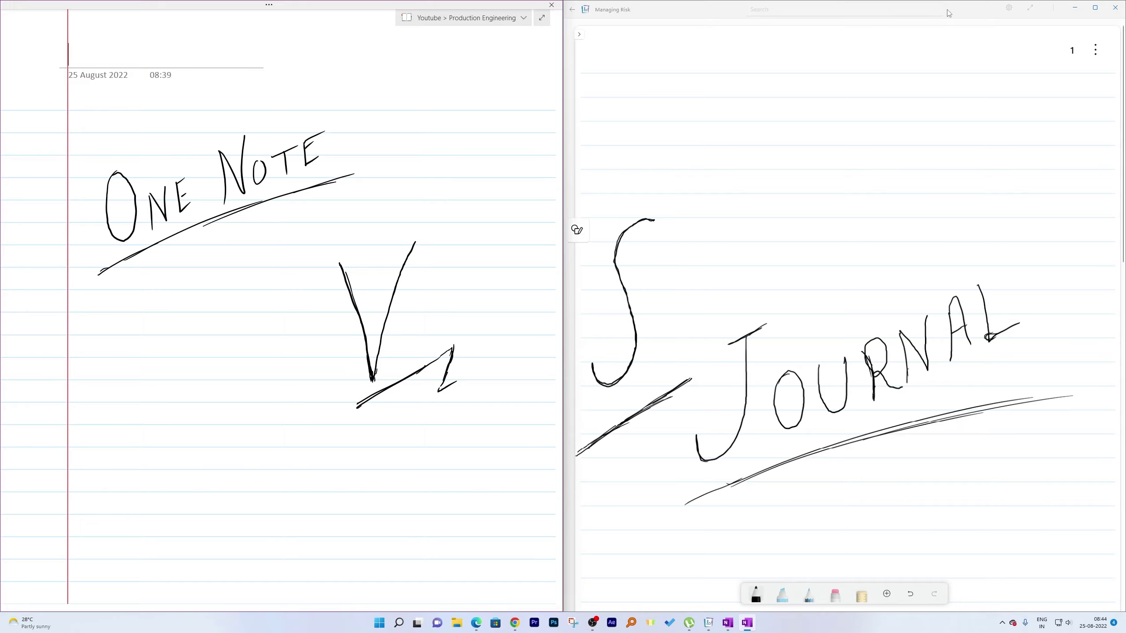
Unsnap and restore the Managing Risk Journal window, then close it
left_click_drag(950, 13, 844, 6)
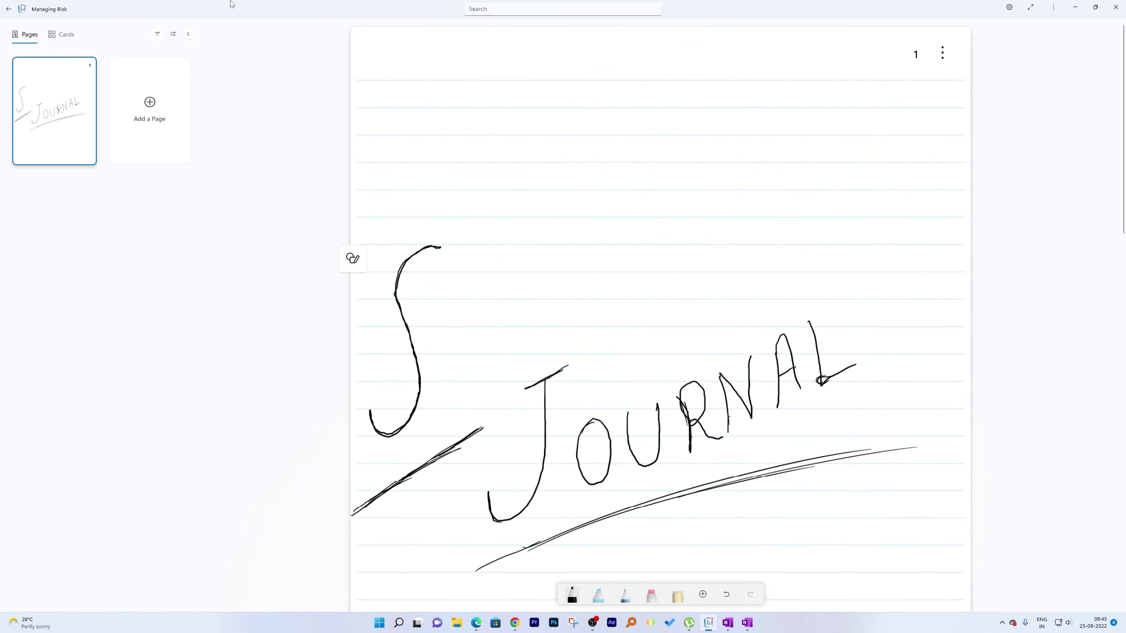
left_click_drag(532, 16, 762, 2)
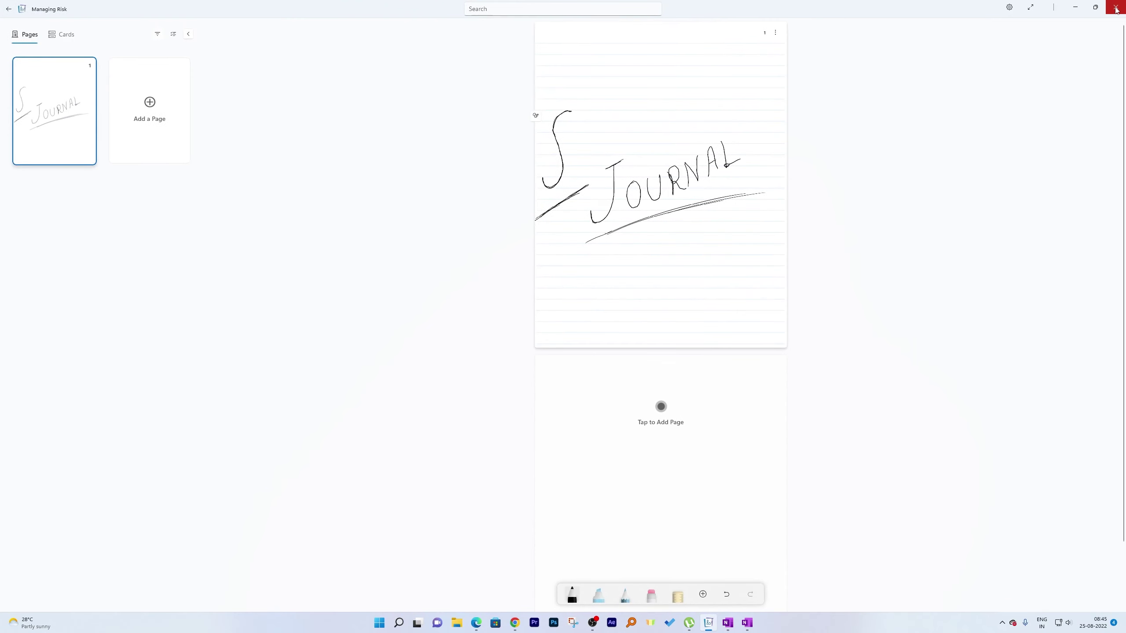
double_click(372, 6)
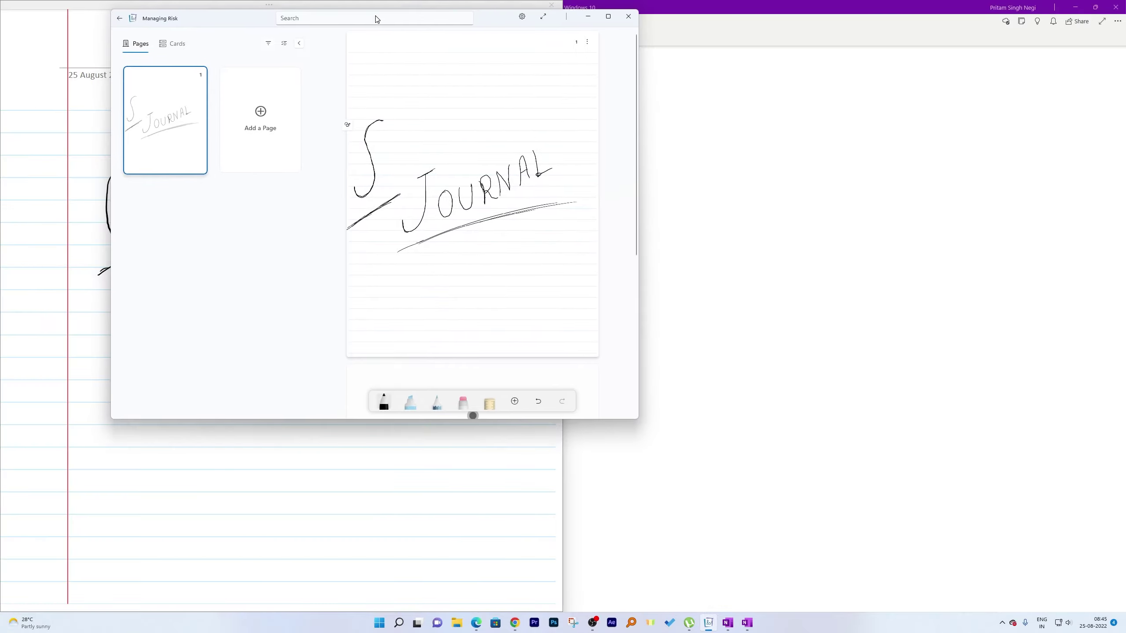
left_click(630, 18)
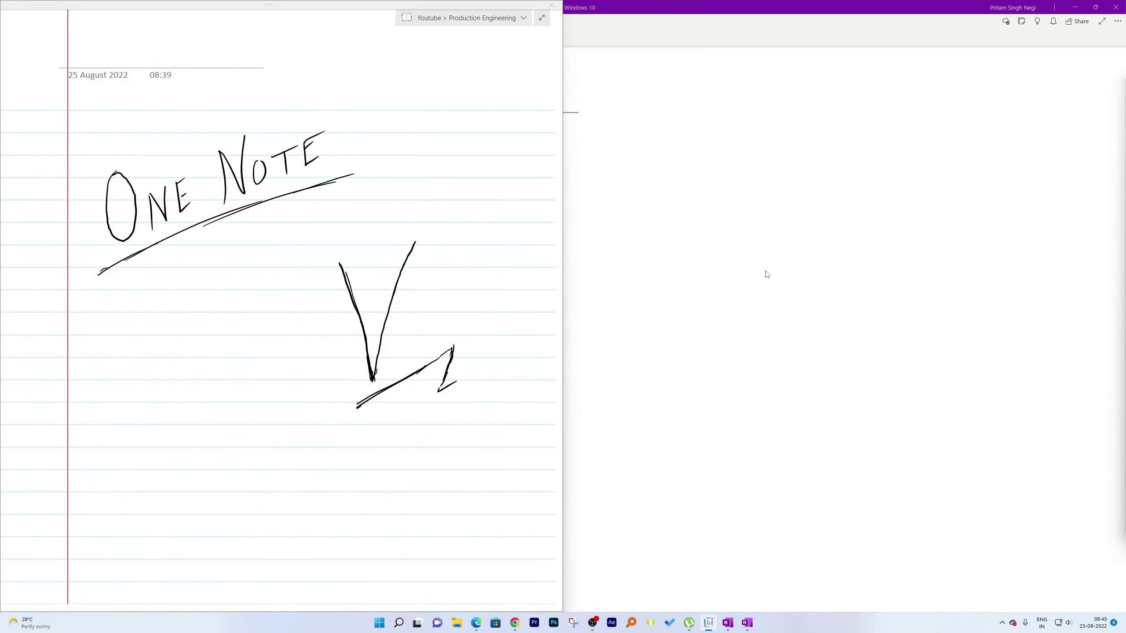
Close the half-screen OneNote, insert a 5×4 table below the ink, and launch desktop OneNote
left_click(550, 4)
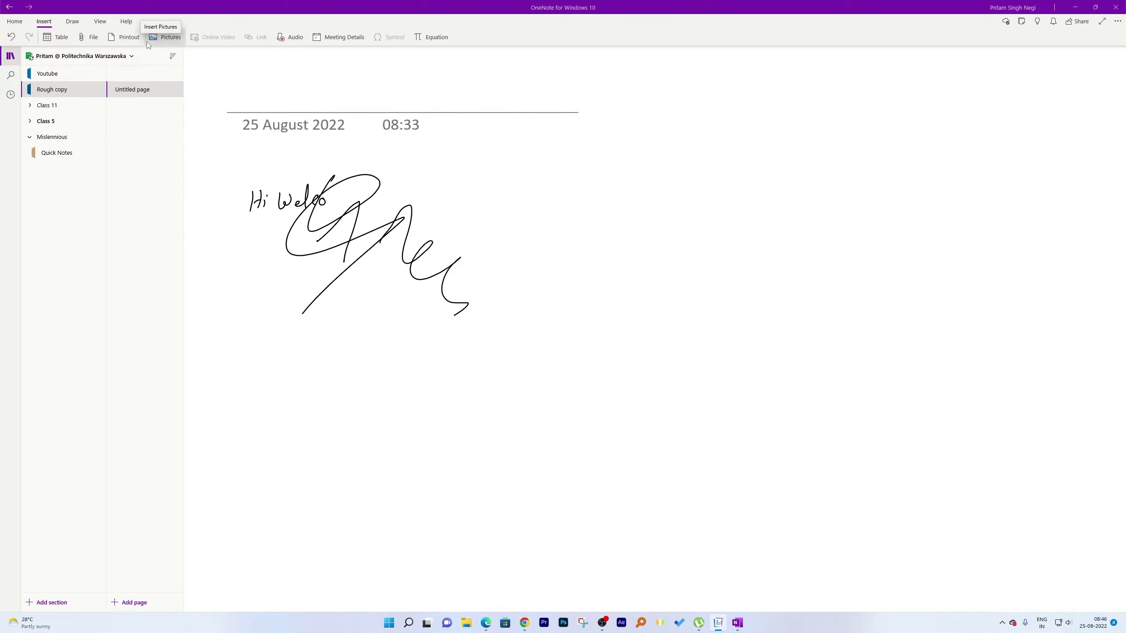
left_click(64, 41)
left_click(84, 124)
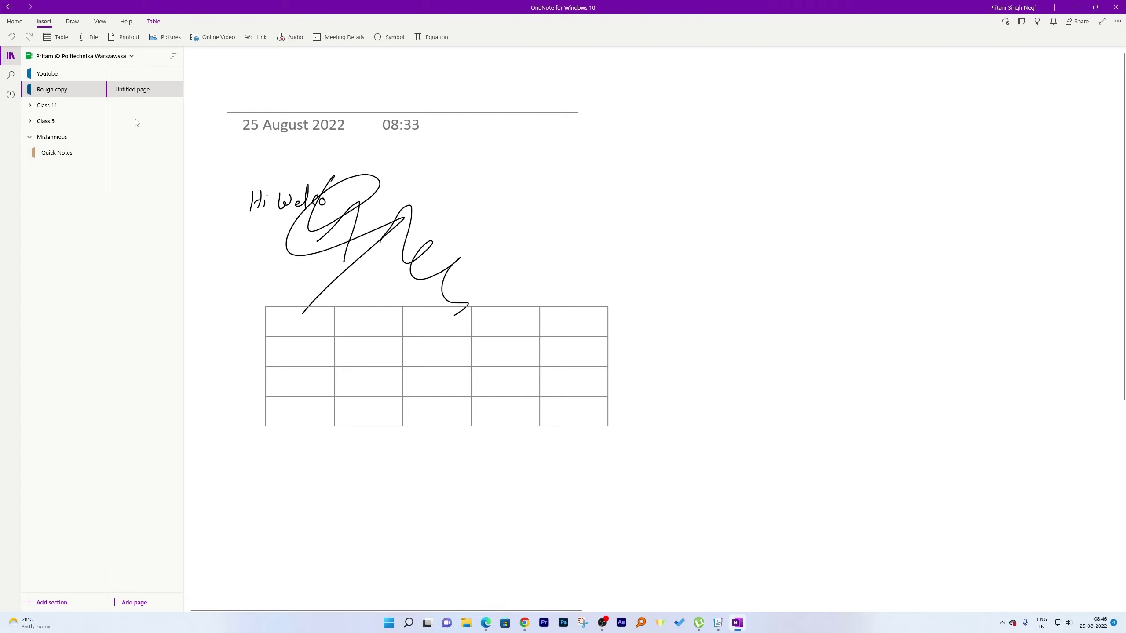
key("super")
left_click(625, 399)
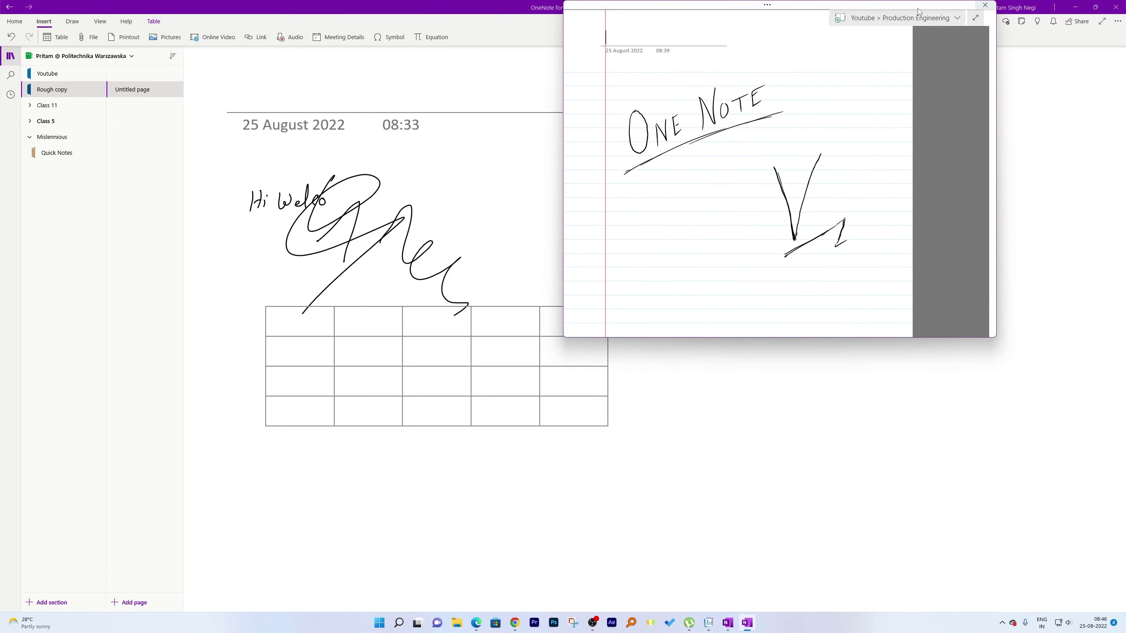
Maximise the desktop OneNote window on the ONE NOTE page, then switch back to Journal
left_click(960, 17)
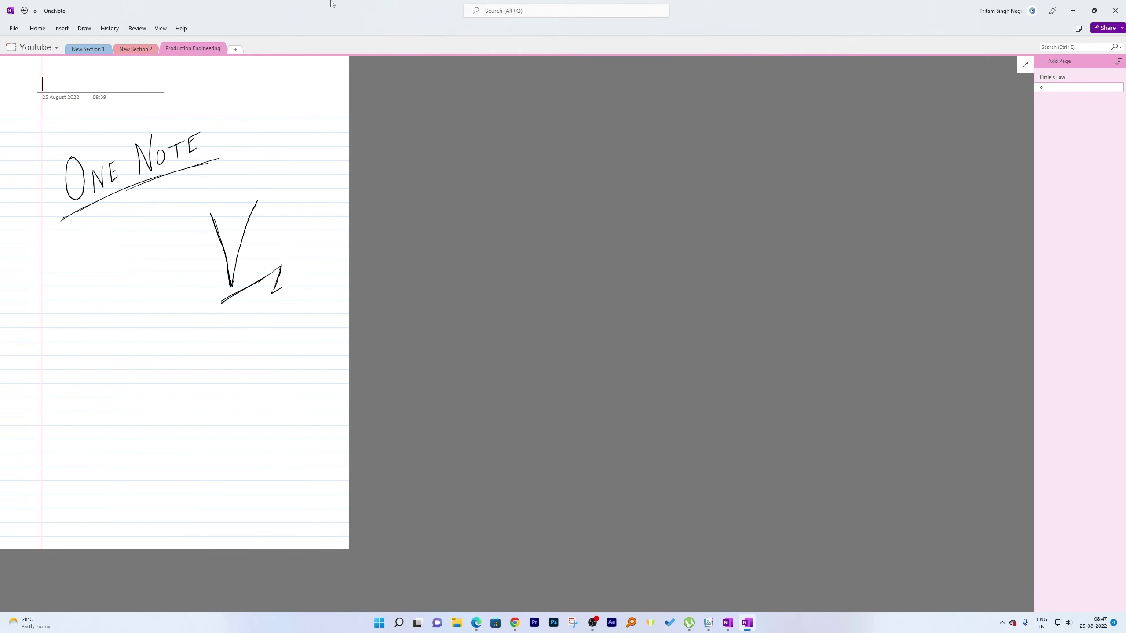
left_click_drag(330, 3, 524, 155)
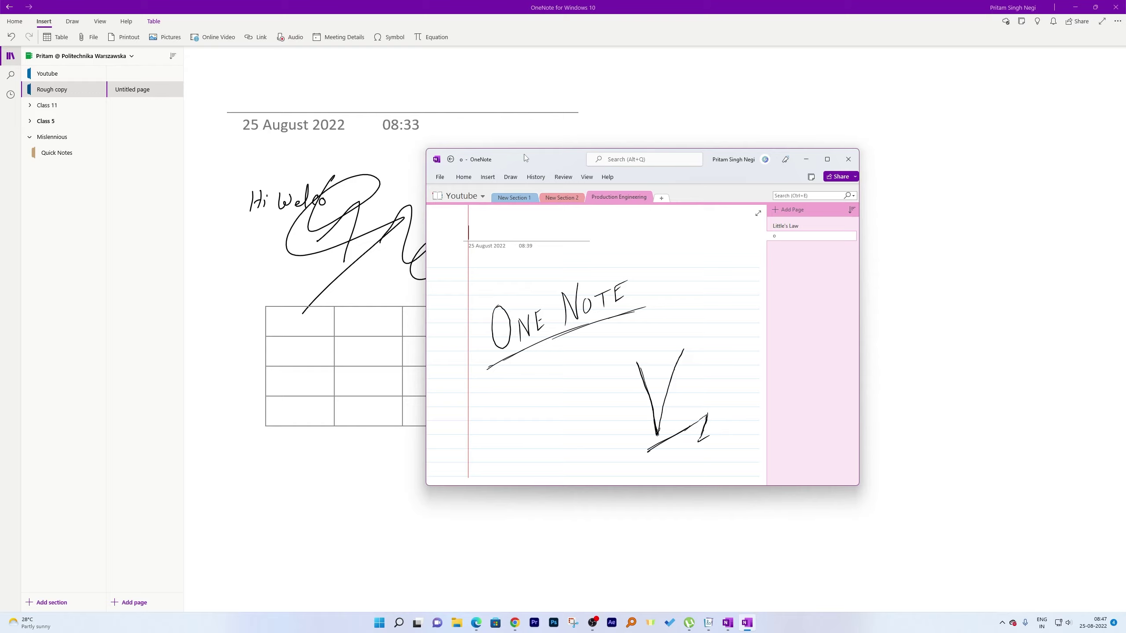
double_click(529, 153)
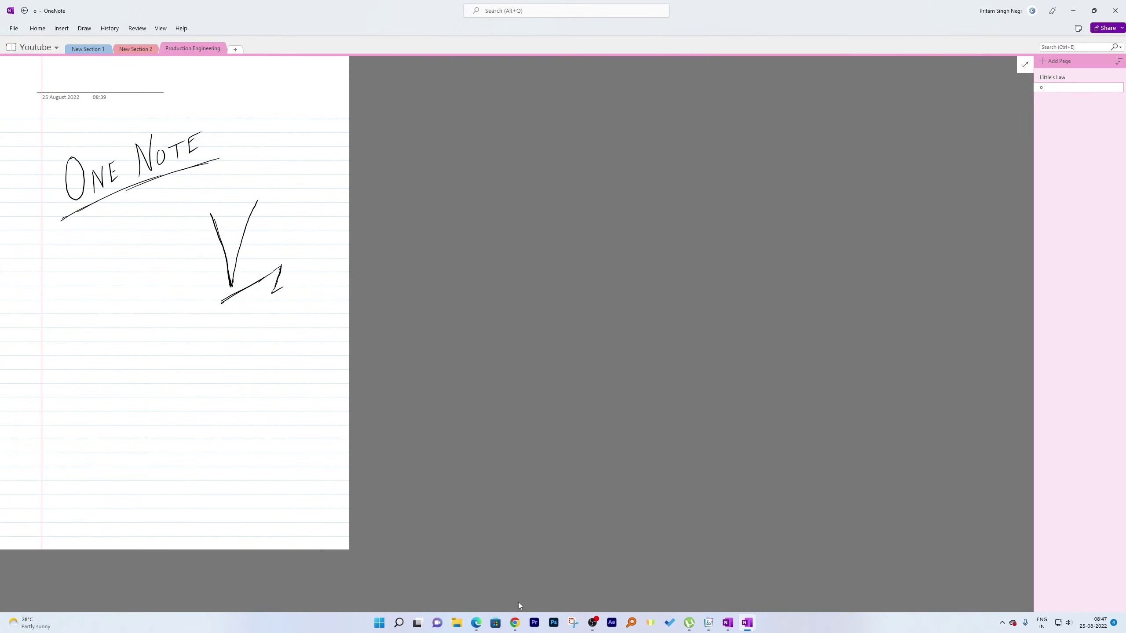
left_click(709, 623)
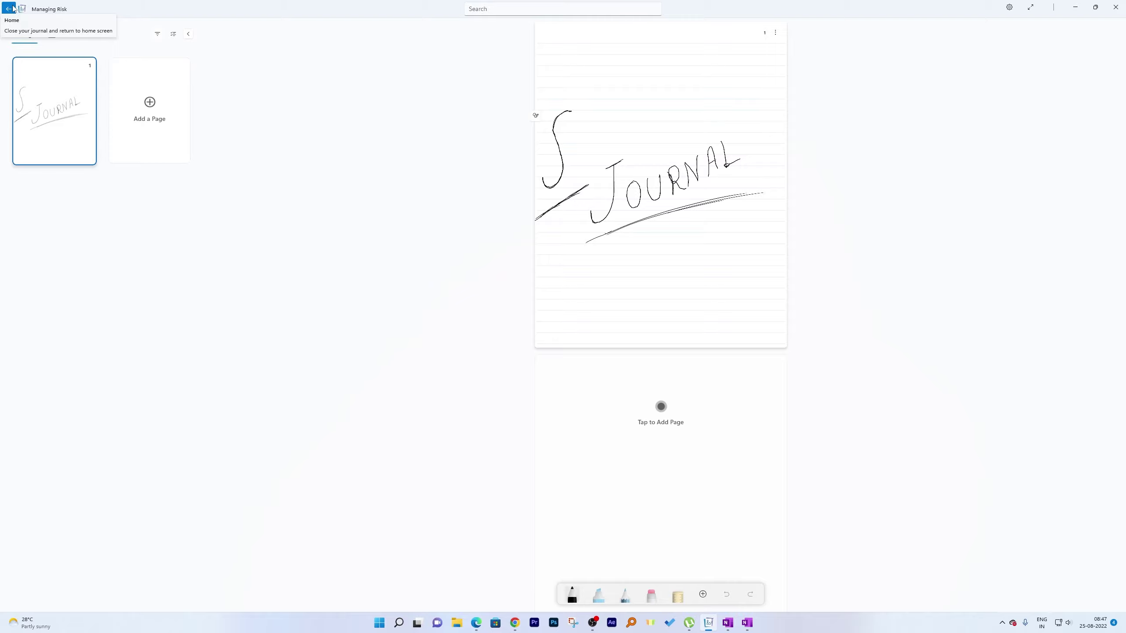
Return to the Journals home and create a new folder named 'Youtube'
left_click(9, 8)
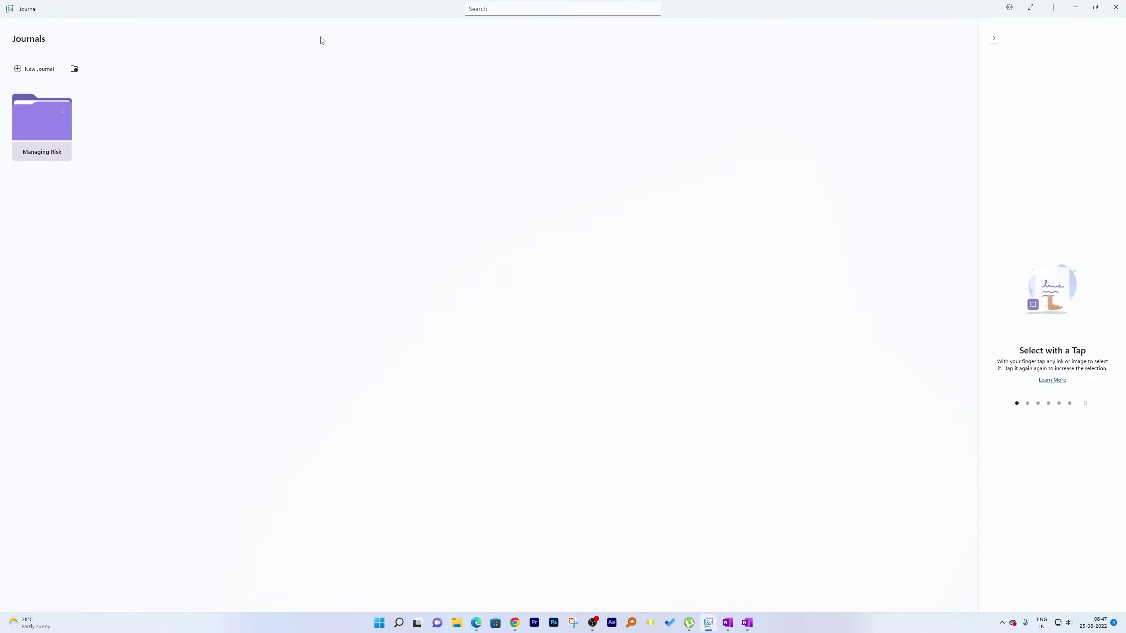
left_click(74, 69)
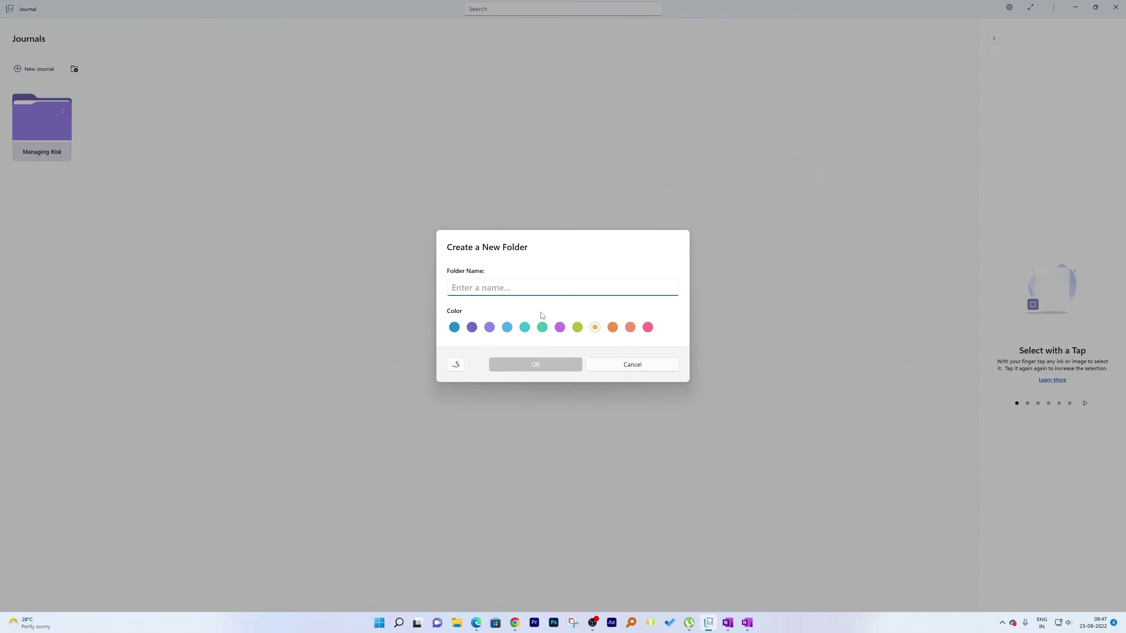
type("Yo utube")
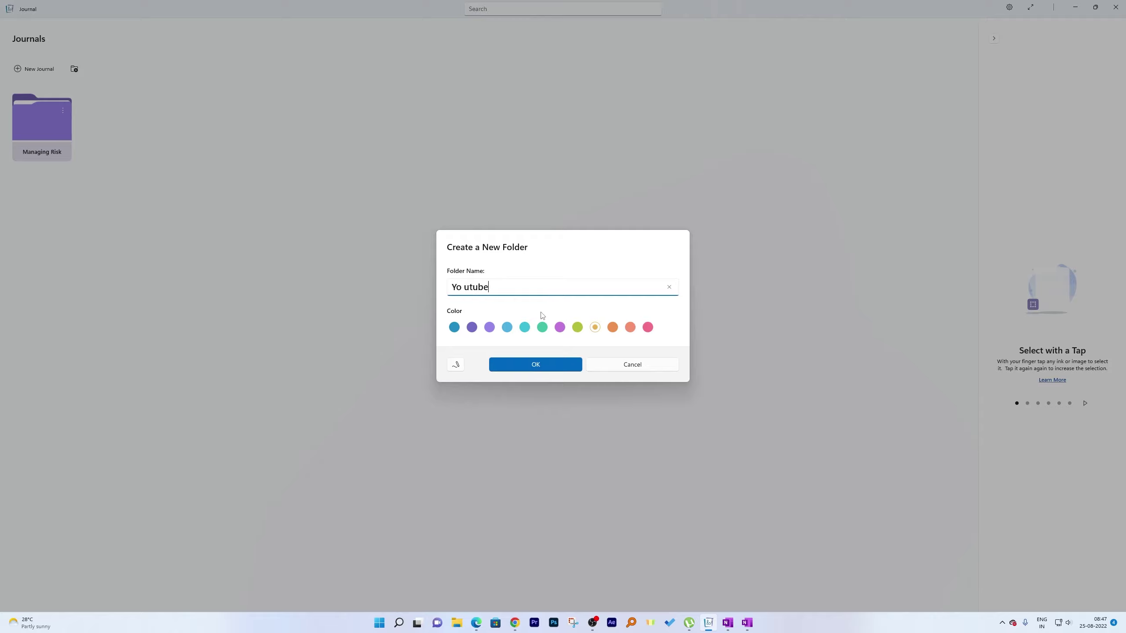
key("BackSpace")
key("BackSpace")
key("BackSpace")
key("BackSpace")
key("BackSpace")
key("BackSpace")
type("utube")
key("Return")
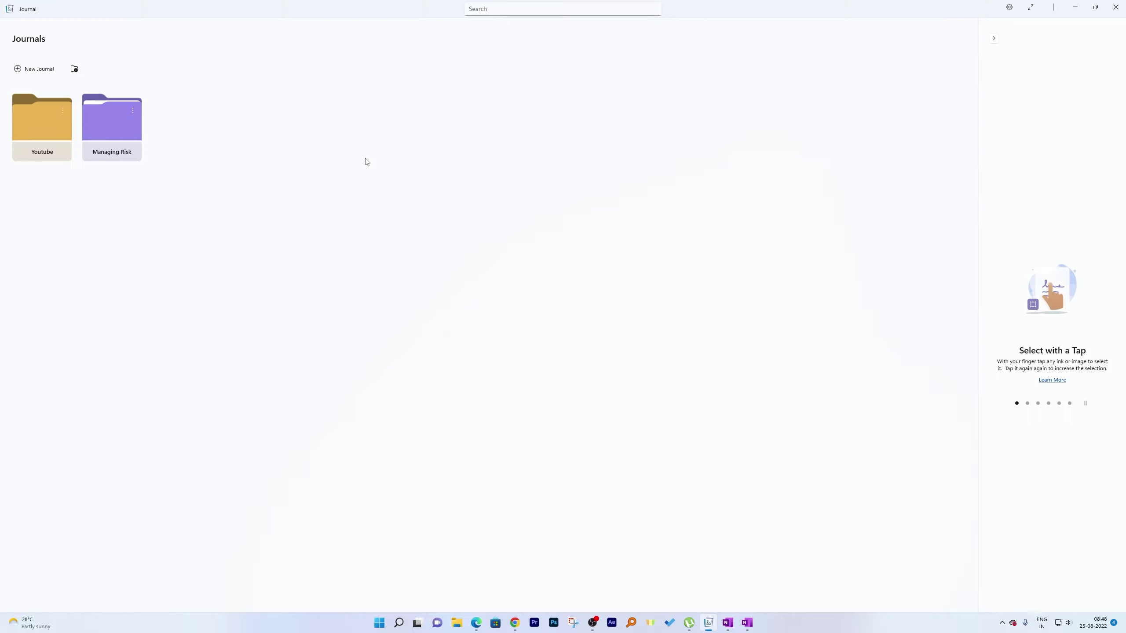
Customise the Youtube folder's colour to light green, then open the empty folder
left_click(63, 109)
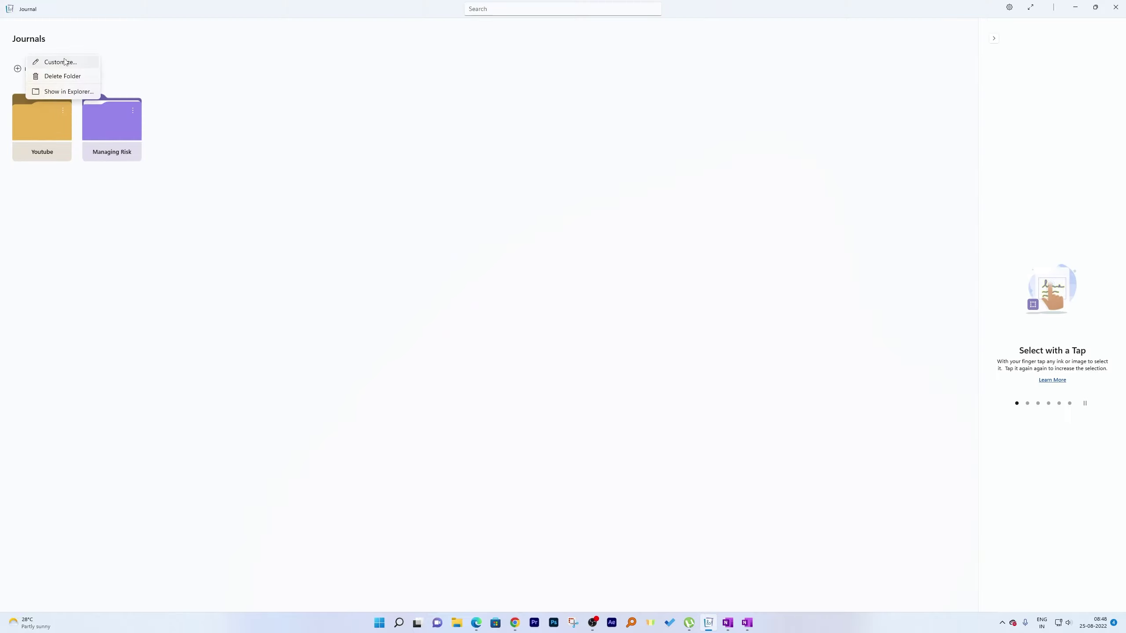
left_click(64, 62)
left_click(578, 329)
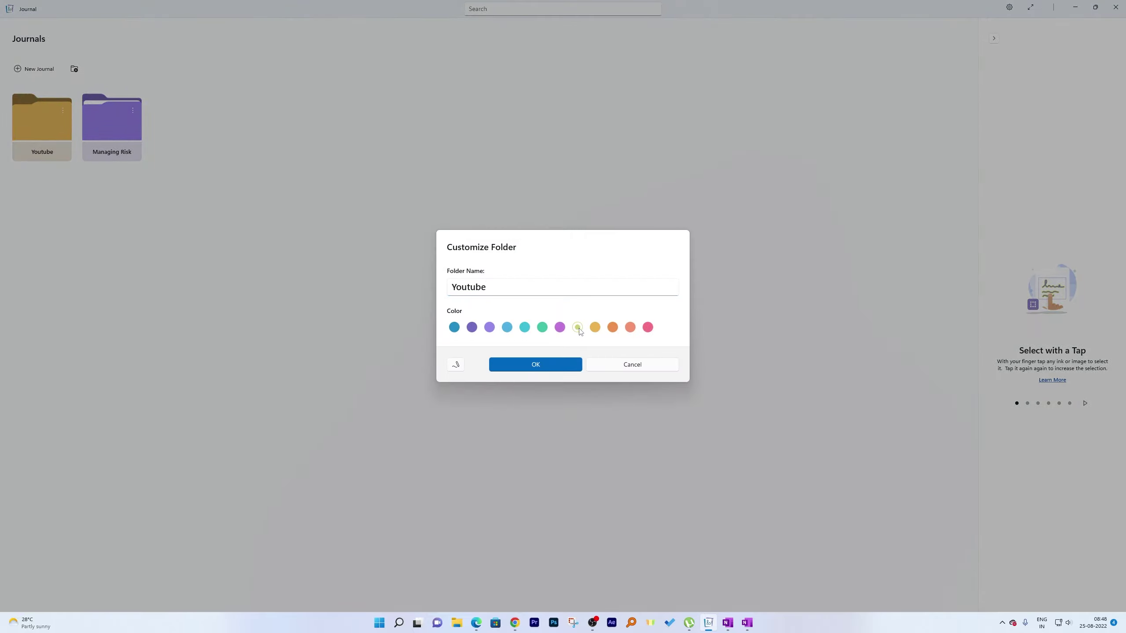
left_click(555, 360)
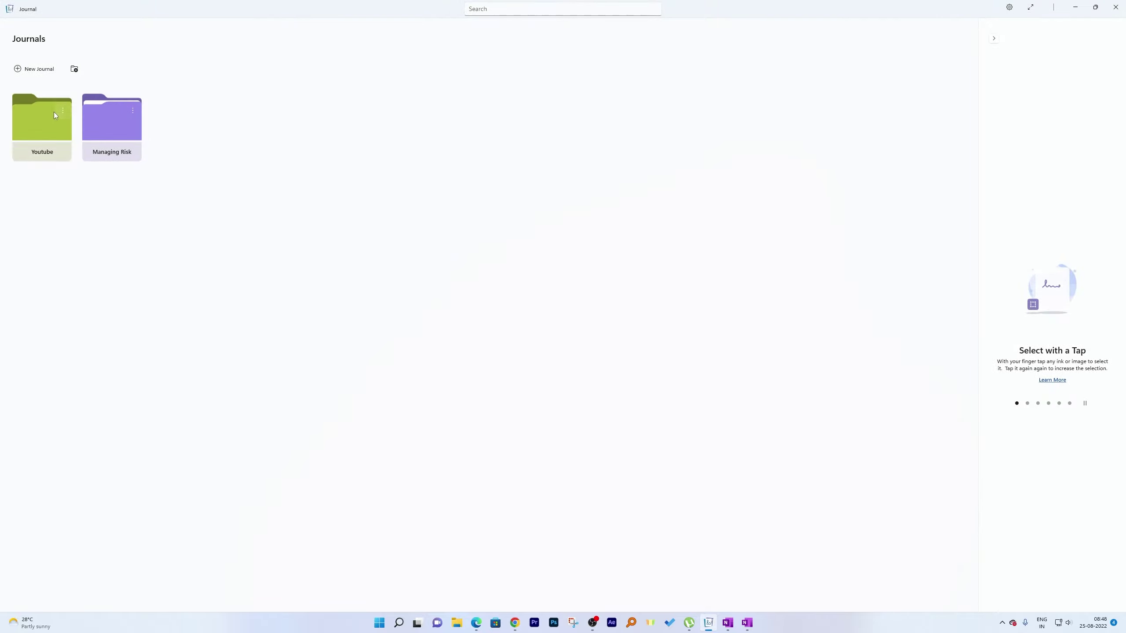
left_click(37, 130)
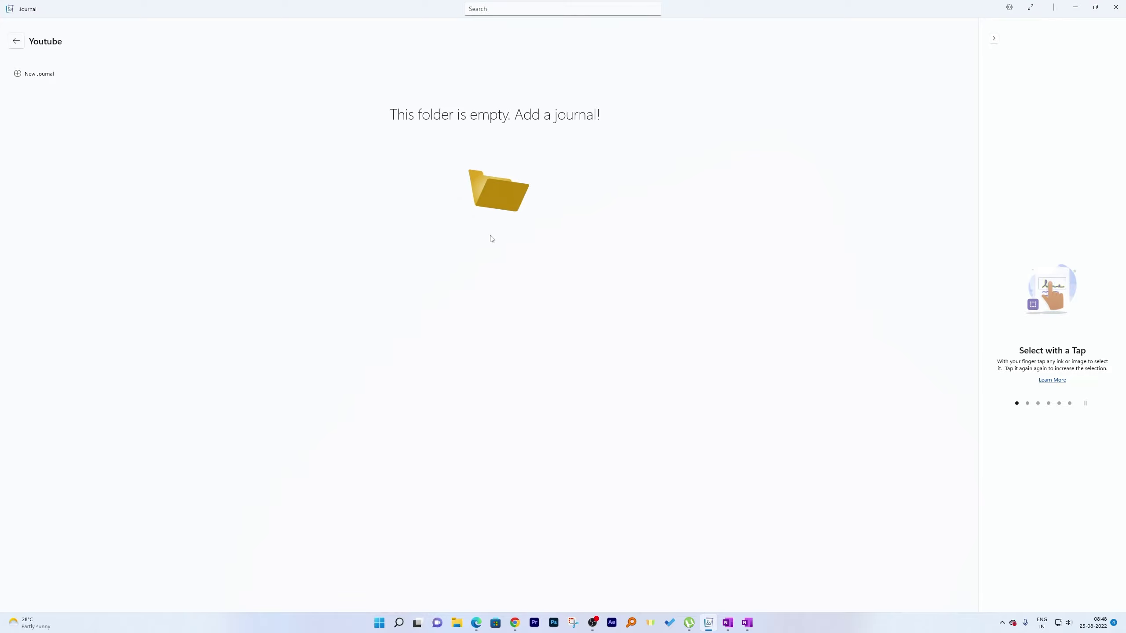
Create a journal named 'Series' and zoom into its blank ruled first page
left_click(25, 74)
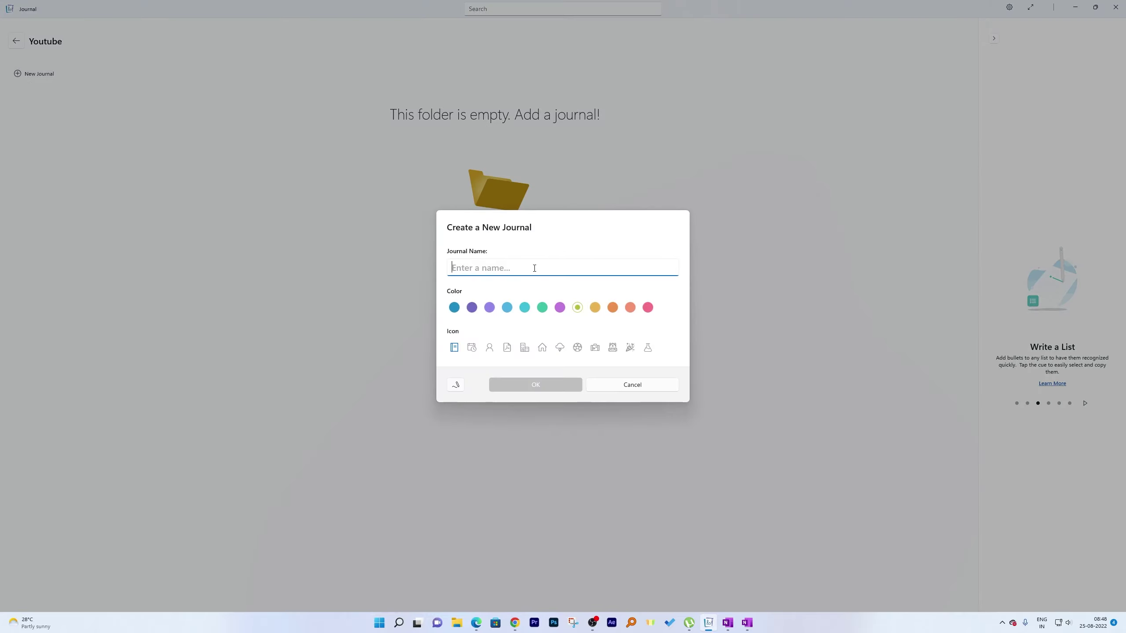
type("Series")
key("Return")
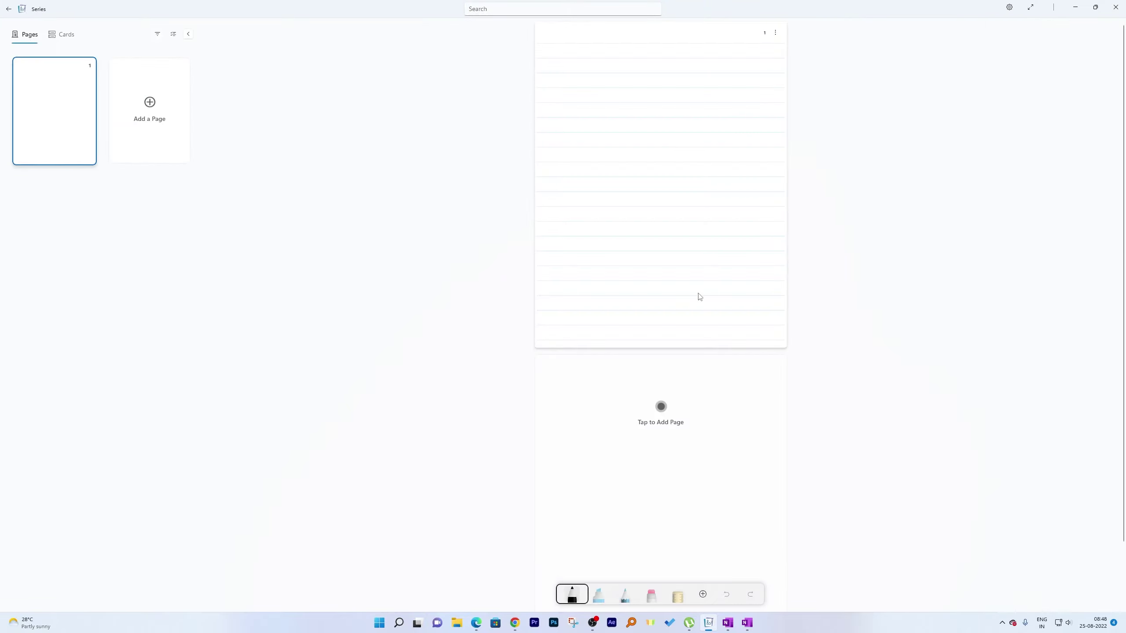
scroll(737, 229, "up", 2)
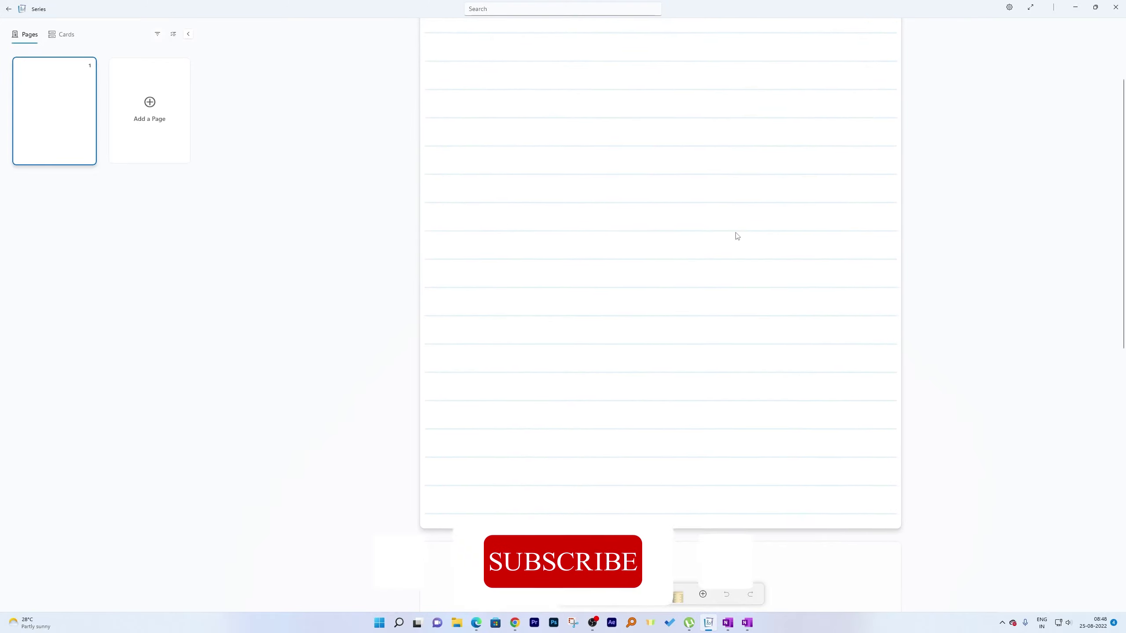
scroll(736, 236, "up", 1)
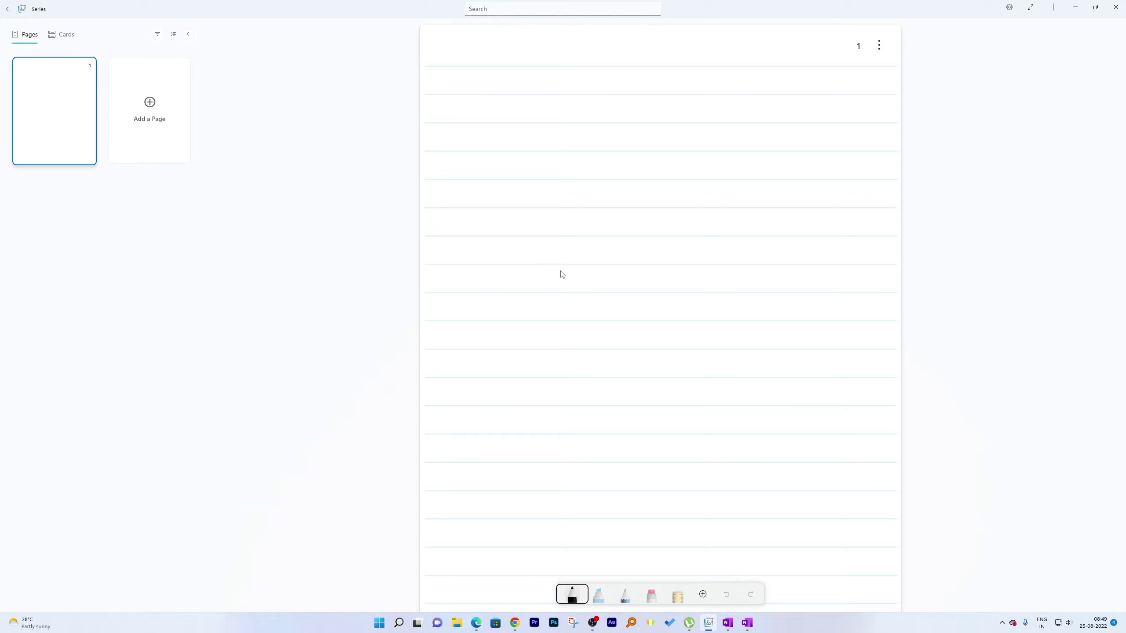
left_click(706, 597)
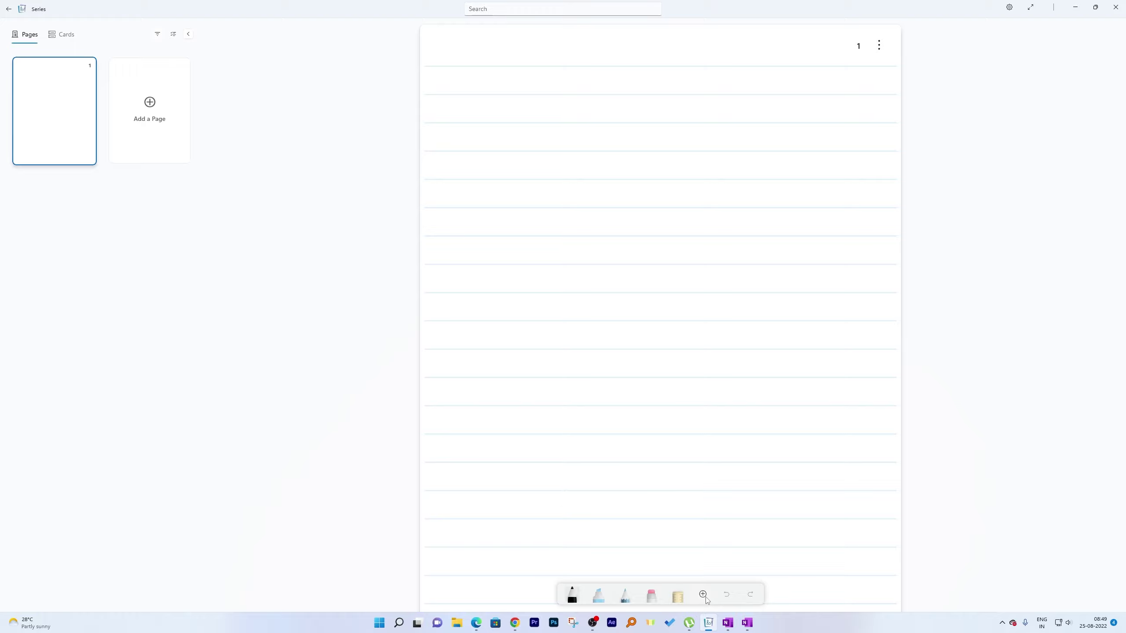
left_click(768, 481)
Handwrite 'Welcome to youtube' on the top line, correct the misspelt 'youtubee', and underline it
left_click_drag(557, 79, 614, 90)
mouse_move(630, 78)
left_mouse_down()
mouse_move(630, 92)
mouse_move(644, 87)
mouse_move(676, 107)
mouse_move(700, 87)
mouse_move(755, 89)
left_mouse_up()
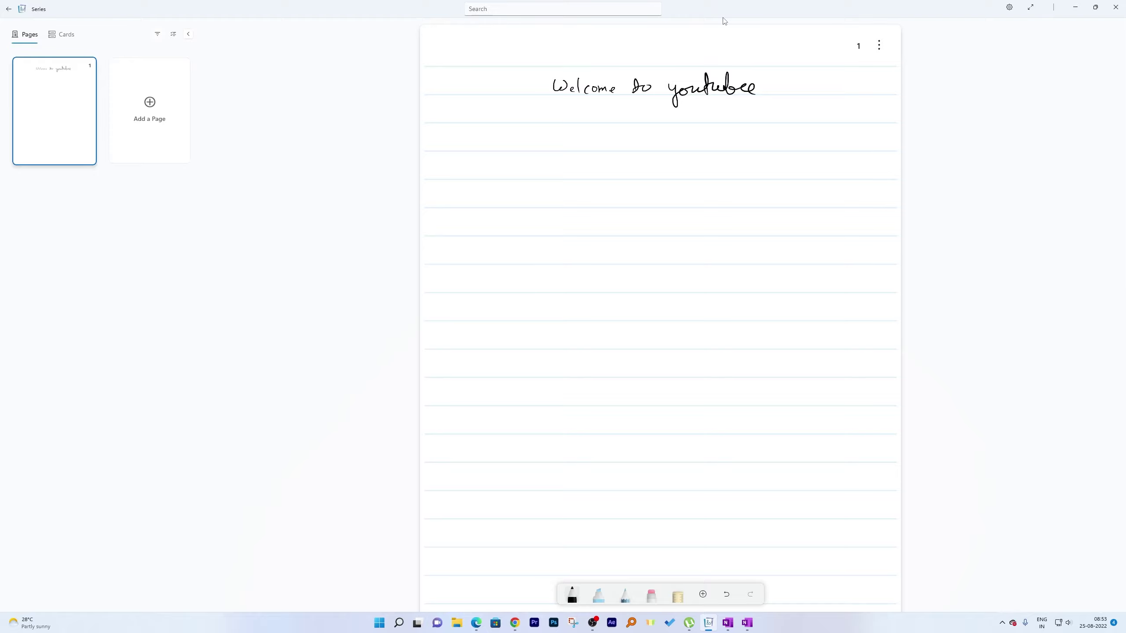
key("ctrl+z")
left_click_drag(679, 89, 754, 82)
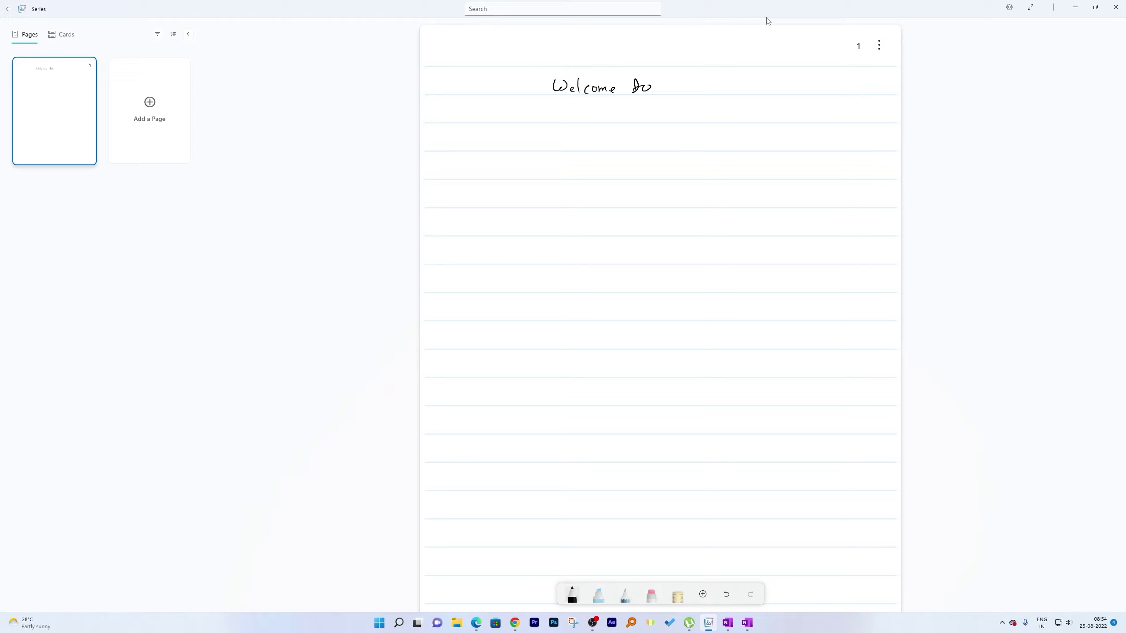
mouse_move(675, 84)
left_mouse_down()
mouse_move(687, 109)
mouse_move(721, 75)
mouse_move(757, 89)
left_mouse_up()
left_click_drag(554, 98, 776, 95)
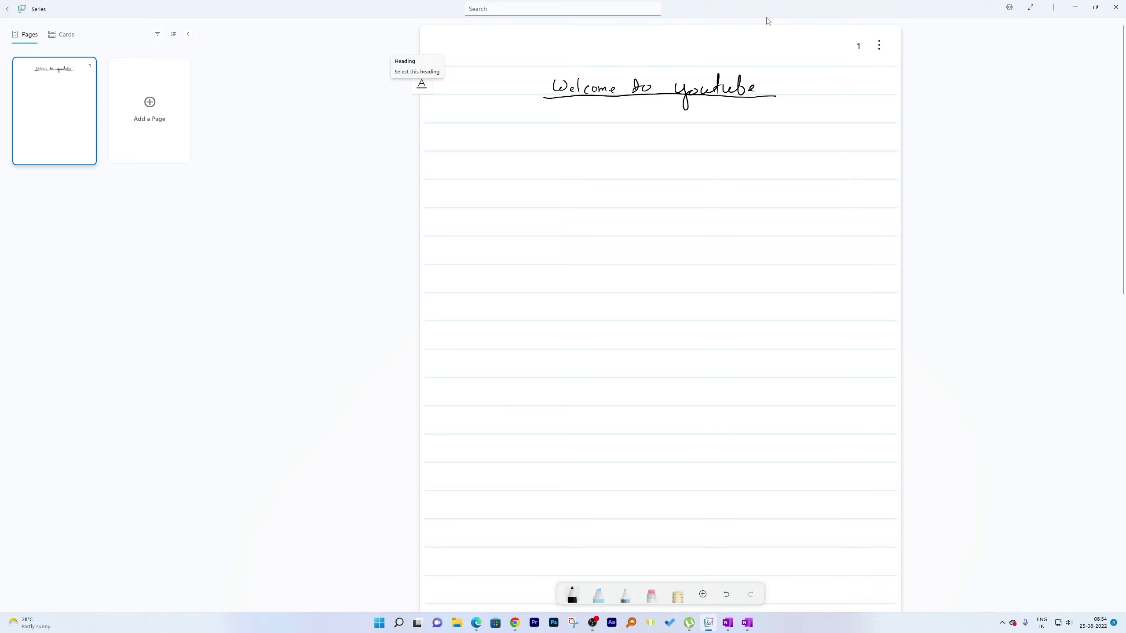
Add a starred 'World largest Video sharing platform' line, then handwrite 'A quick brown fox' below
left_click_drag(485, 141, 473, 138)
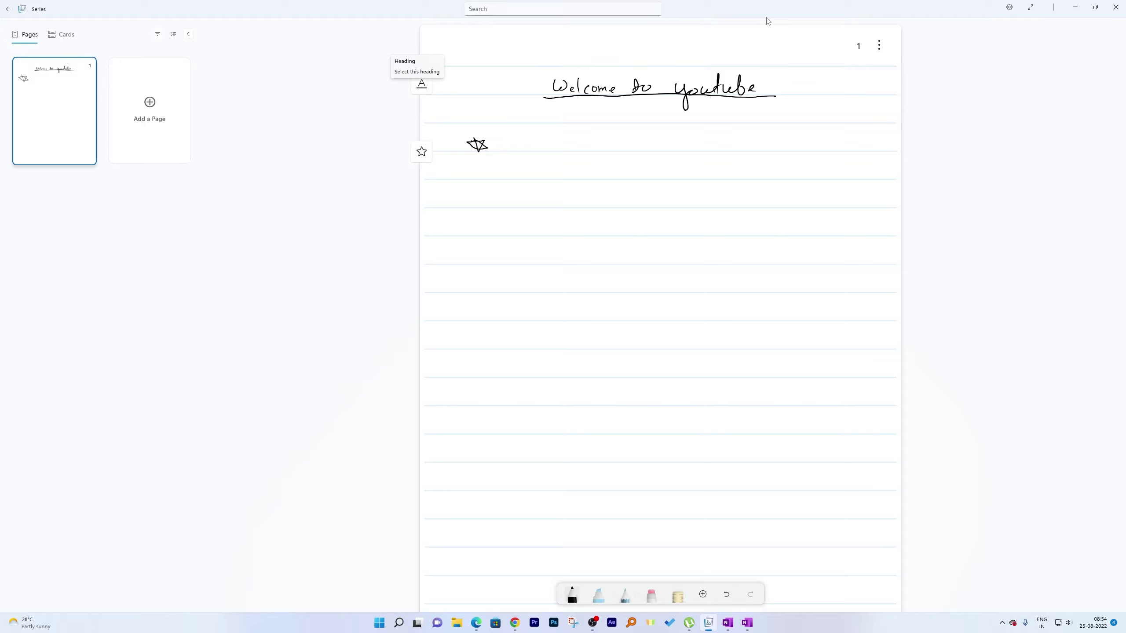
mouse_move(520, 136)
left_mouse_down()
mouse_move(527, 149)
mouse_move(564, 134)
mouse_move(611, 143)
mouse_move(692, 133)
mouse_move(740, 151)
mouse_move(758, 142)
mouse_move(779, 171)
mouse_move(817, 143)
mouse_move(858, 138)
left_mouse_up()
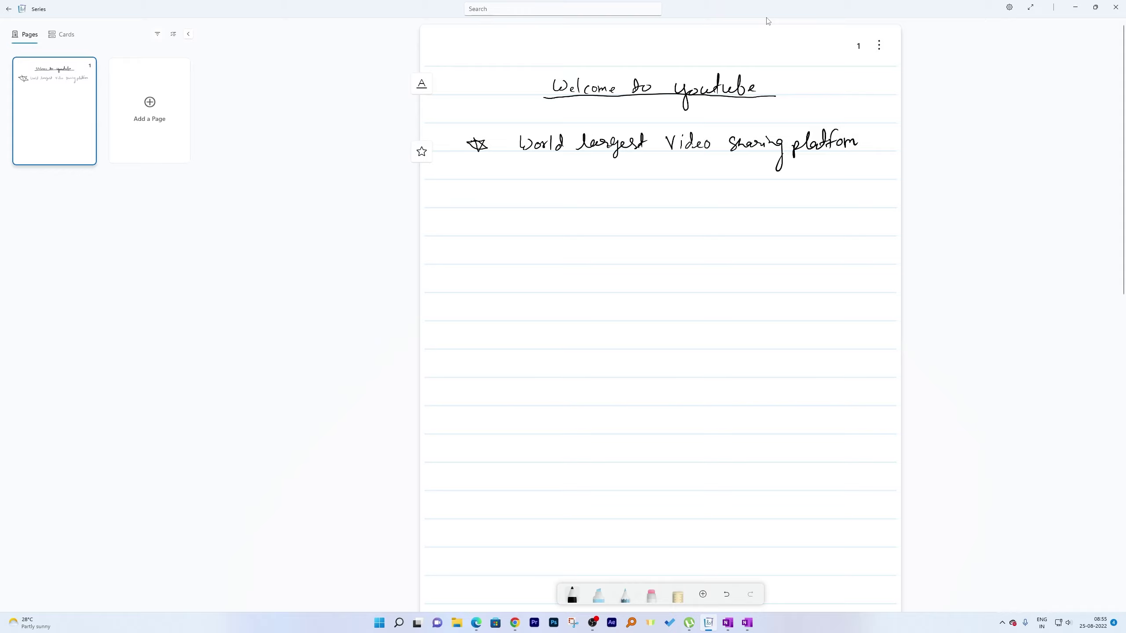
left_click_drag(462, 207, 519, 208)
mouse_move(525, 192)
left_mouse_down()
mouse_move(523, 208)
mouse_move(568, 203)
left_mouse_up()
left_click_drag(574, 201, 615, 219)
right_click(586, 209)
left_click_drag(628, 202, 639, 208)
left_click_drag(642, 197, 626, 209)
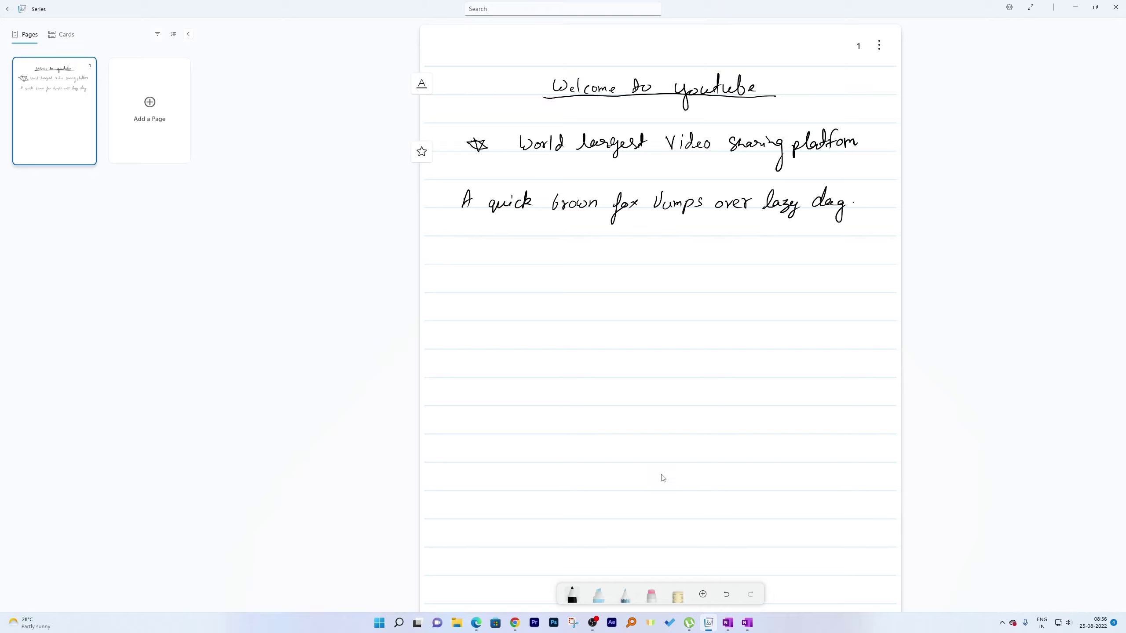
In OneNote, add a new page and begin handwriting 'A quick brown fox'
left_click(749, 627)
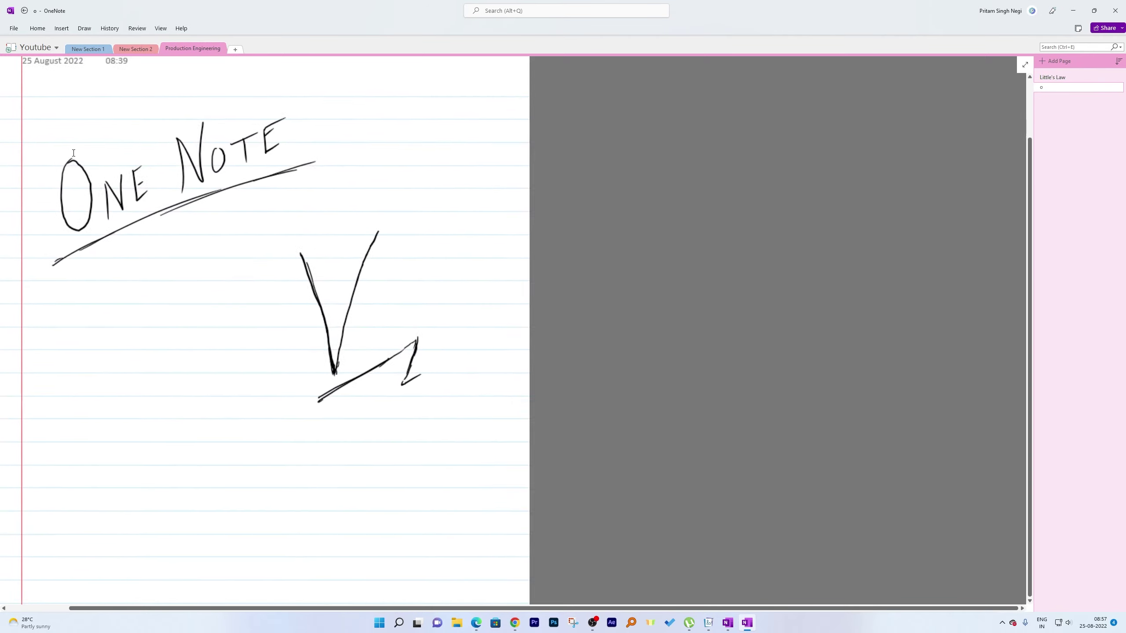
left_click(1038, 64)
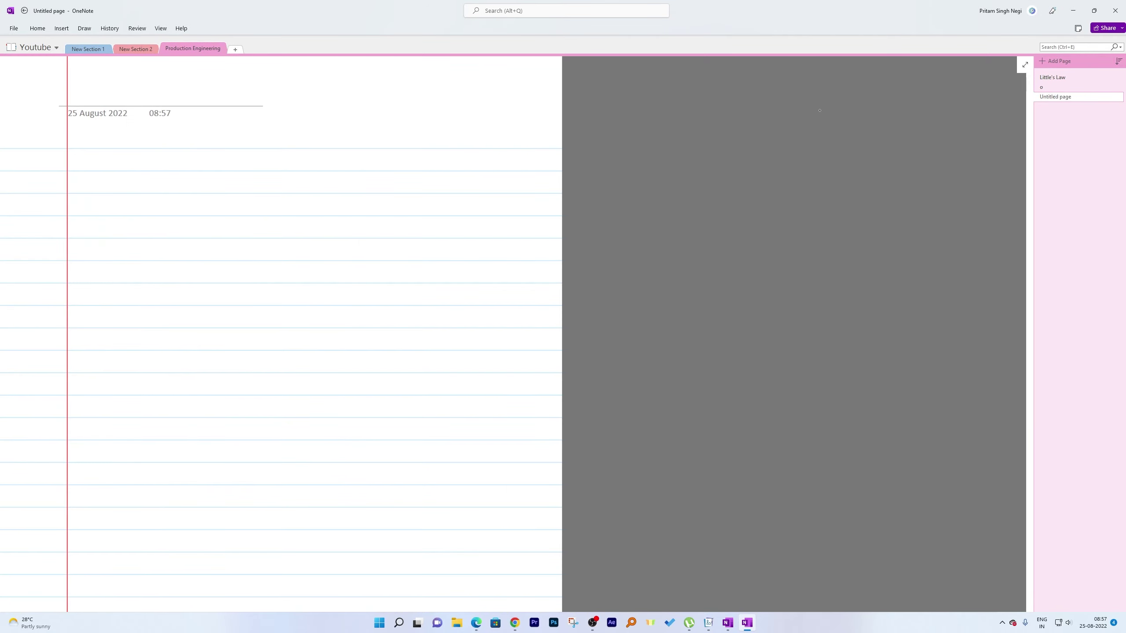
mouse_move(91, 172)
left_mouse_down()
mouse_move(96, 154)
mouse_move(98, 166)
left_mouse_up()
mouse_move(91, 166)
left_mouse_down()
mouse_move(114, 182)
mouse_move(135, 171)
left_mouse_up()
mouse_move(143, 155)
left_mouse_down()
mouse_move(144, 172)
mouse_move(195, 162)
mouse_move(219, 182)
mouse_move(233, 169)
left_mouse_up()
left_click_drag(237, 166, 243, 175)
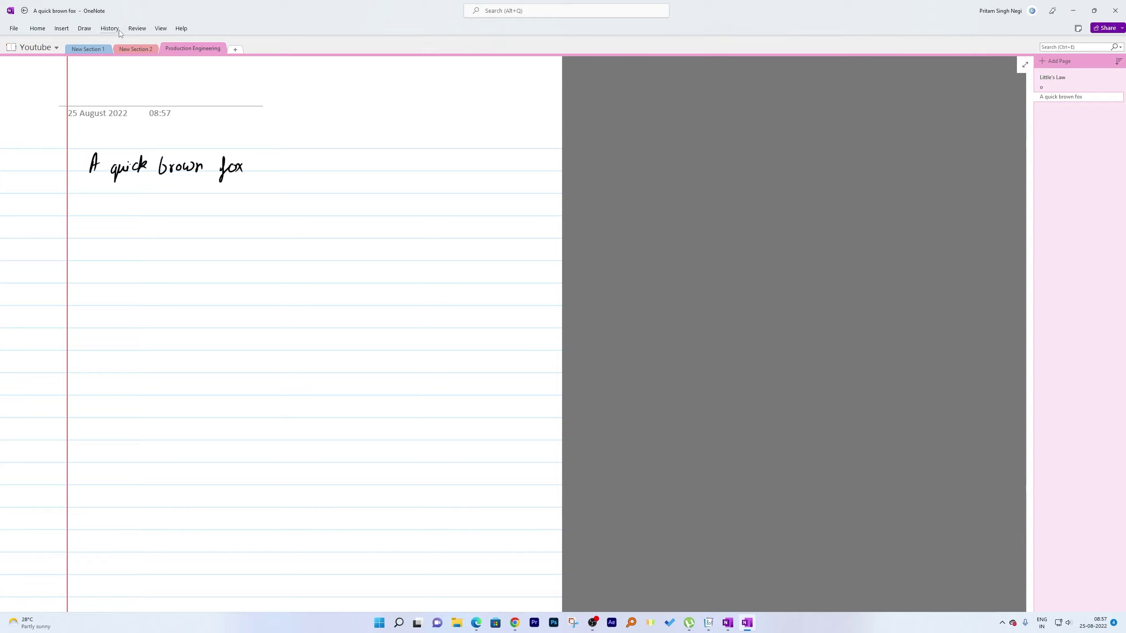
Pick a Draw-tab pen, finish 'Jump over the lazy dog.', and snap OneNote to the left half
left_click(161, 29)
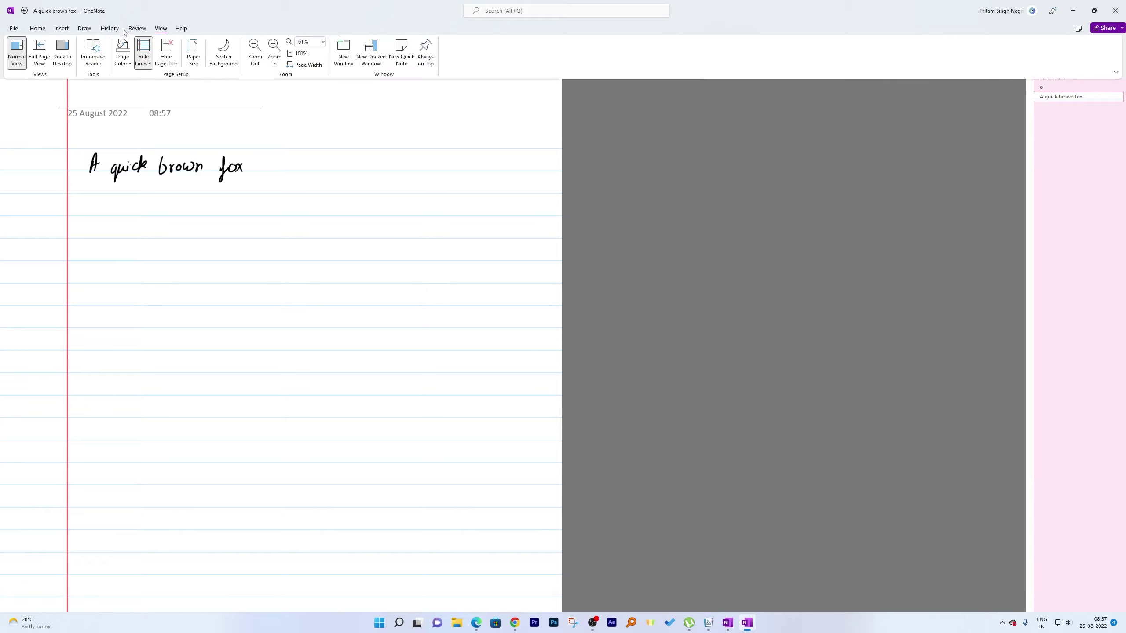
left_click(84, 29)
left_click(100, 53)
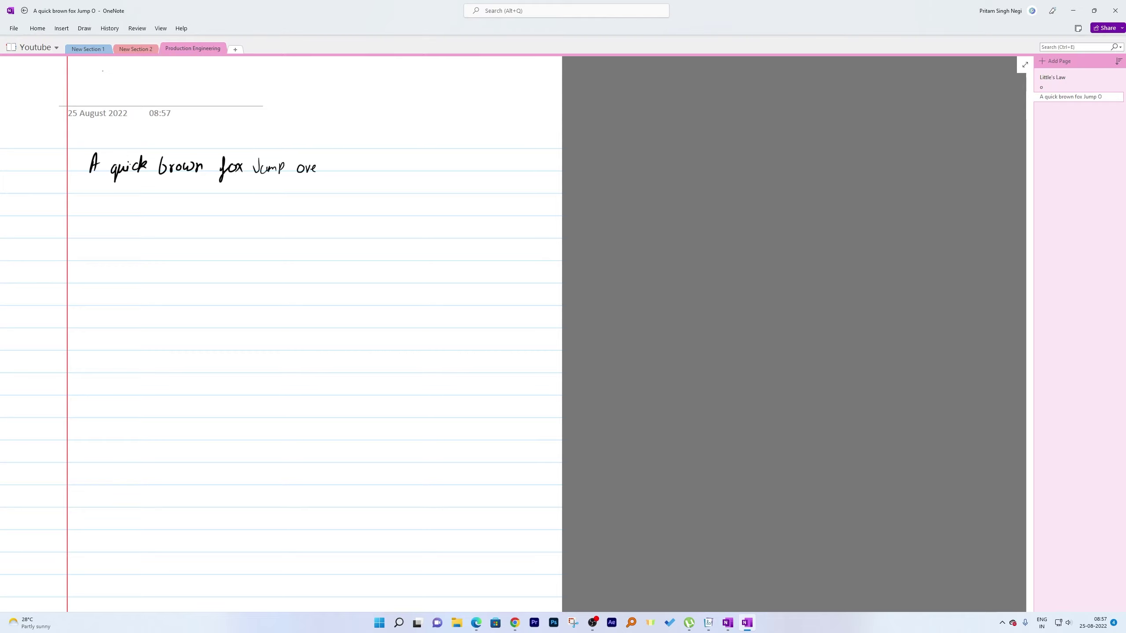
left_click_drag(321, 165, 326, 166)
left_click_drag(342, 160, 359, 170)
mouse_move(371, 154)
left_mouse_down()
mouse_move(404, 187)
mouse_move(443, 158)
mouse_move(448, 188)
left_mouse_up()
left_click(461, 169)
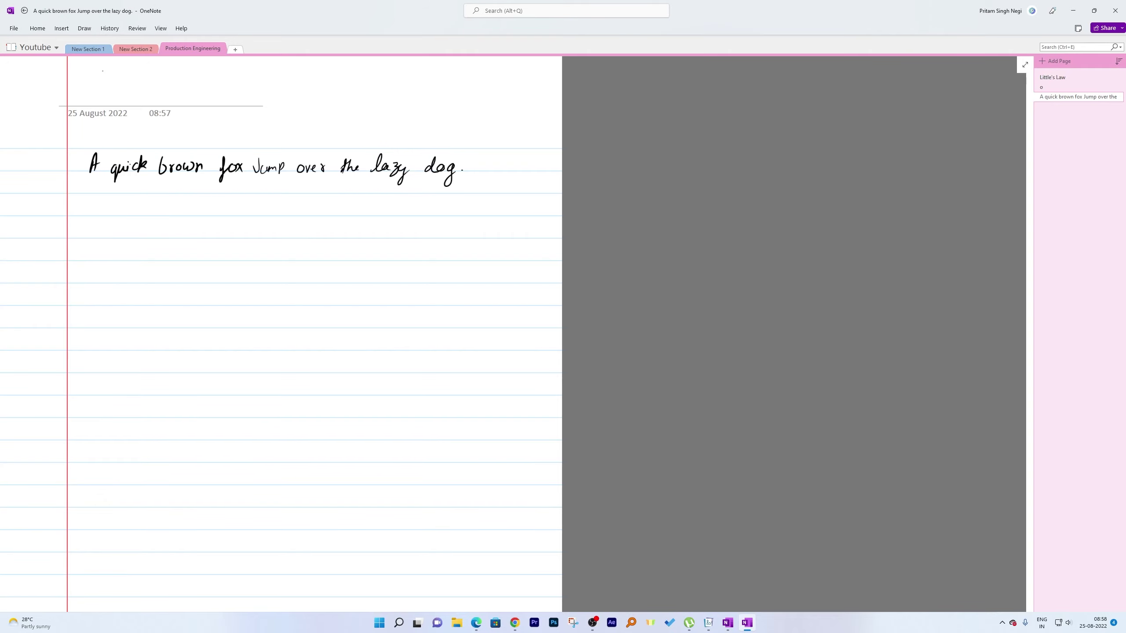
key("super+Left")
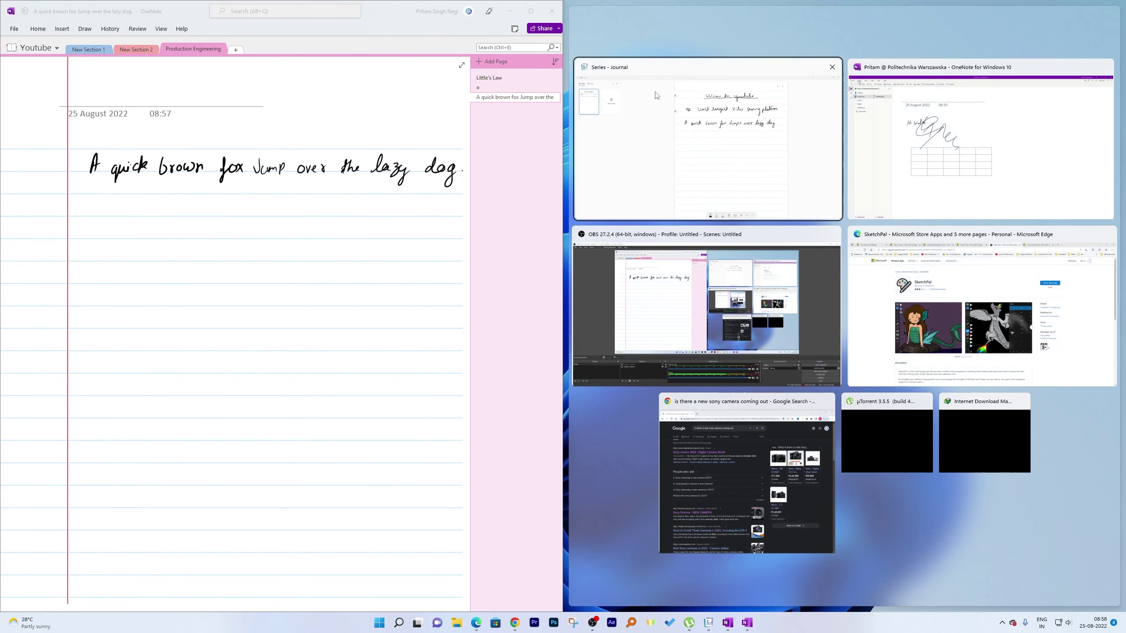
Fill the right half with the Series Journal page, then briefly open and minimise OneNote for Windows 10
left_click(740, 142)
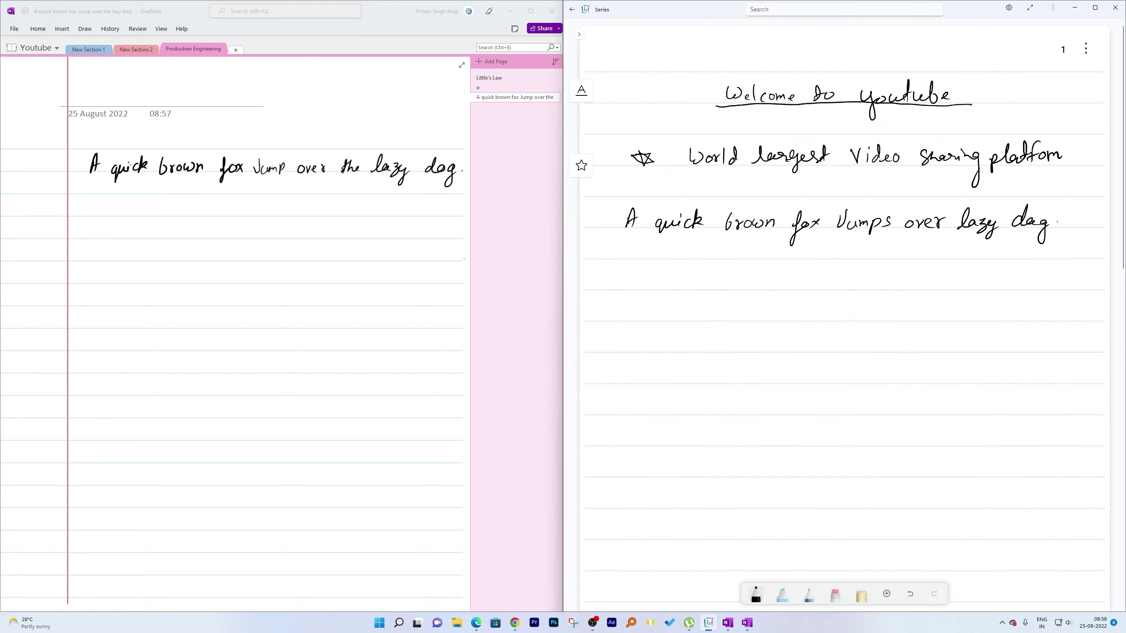
mouse_move(561, 187)
left_click(736, 592)
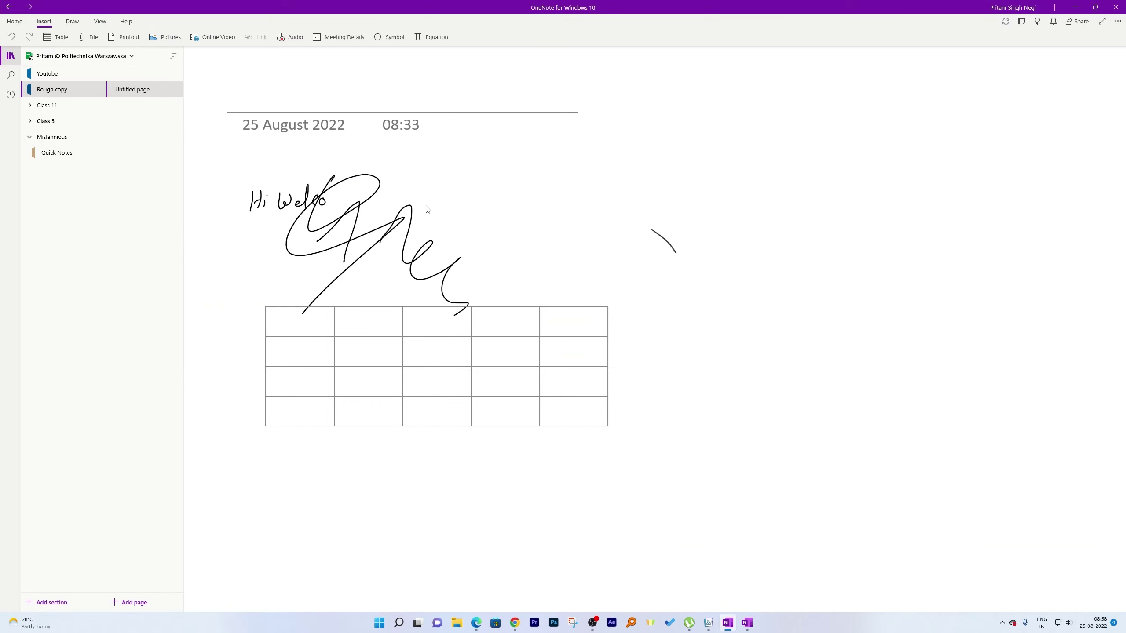
left_click(728, 623)
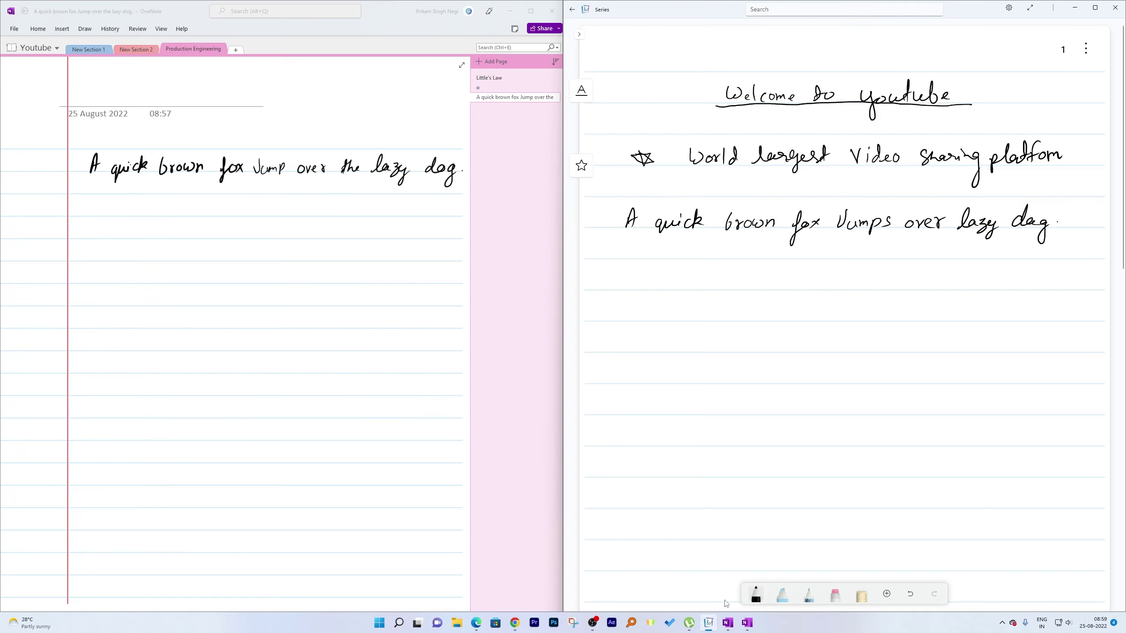
left_click(735, 574)
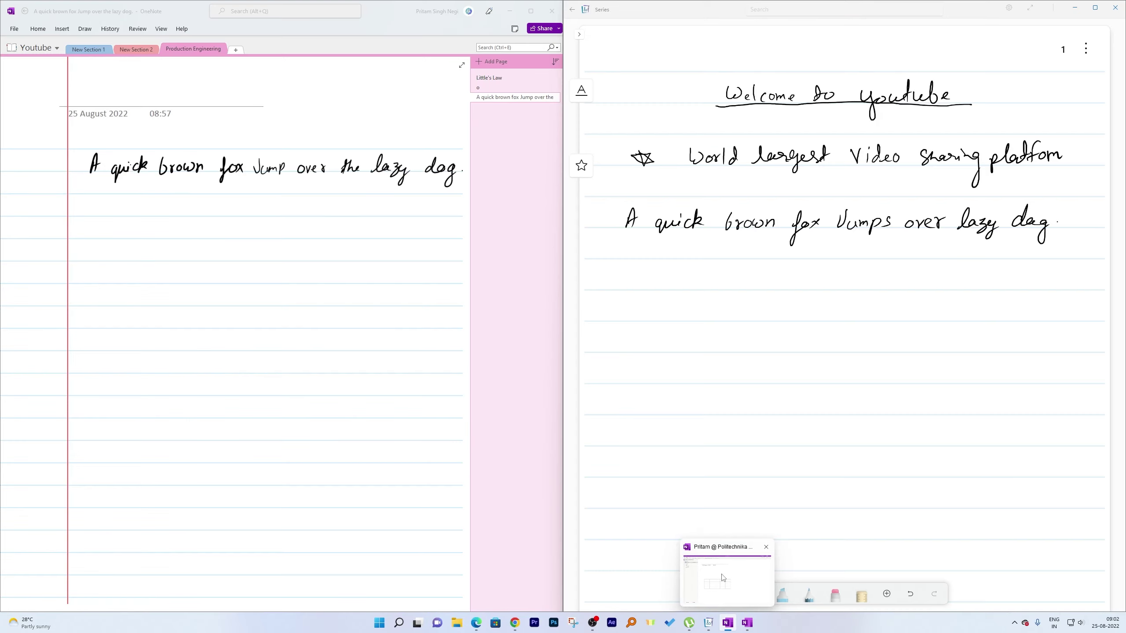
left_click(737, 578)
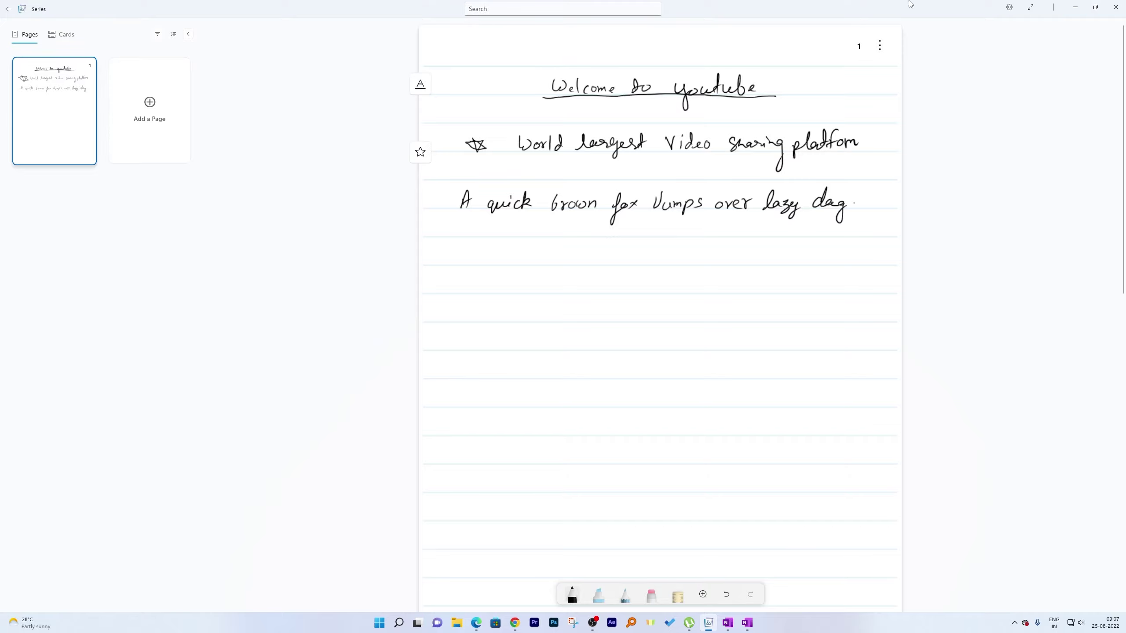
Hide Journal and bring up the OneNote Rough copy page with the handwritten fox sentence
left_click(1074, 7)
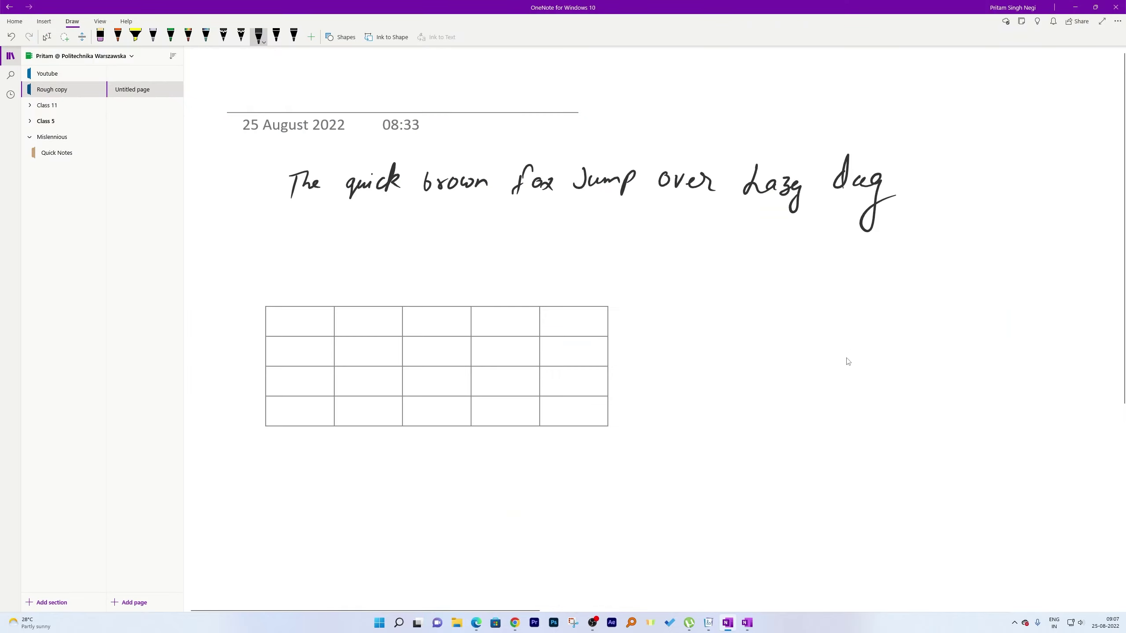
mouse_move(747, 625)
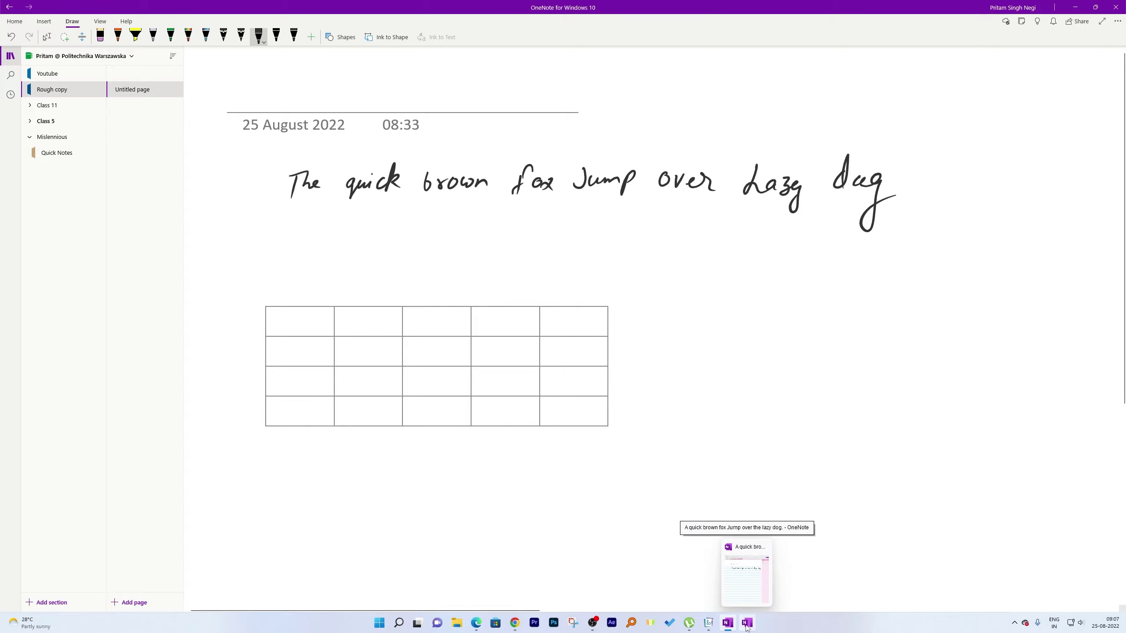
left_click(746, 574)
left_click(802, 269)
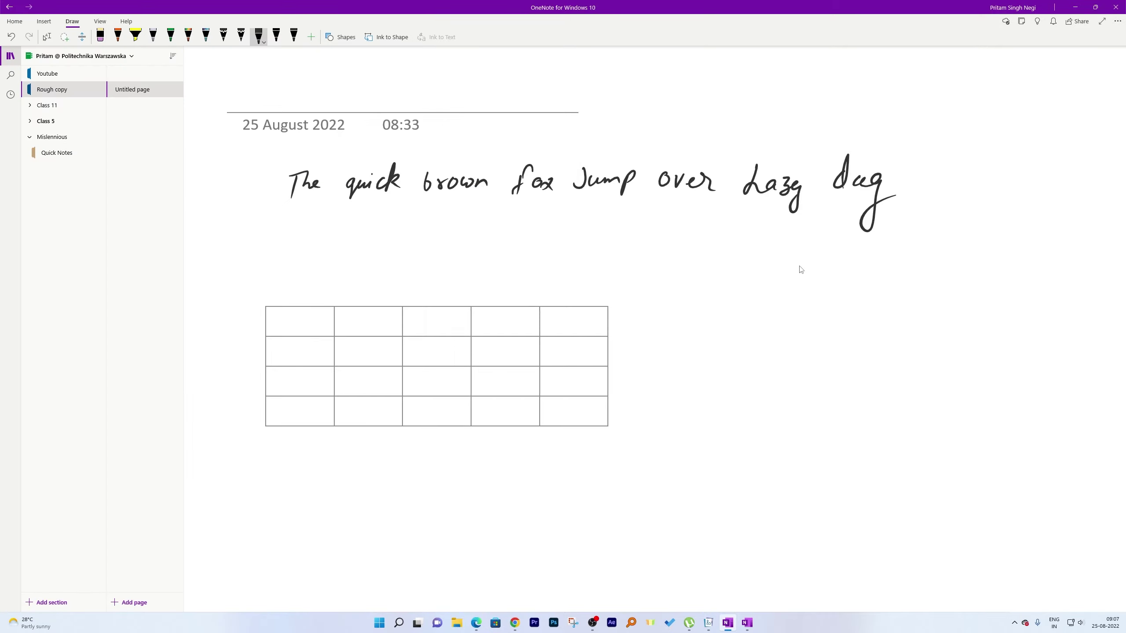